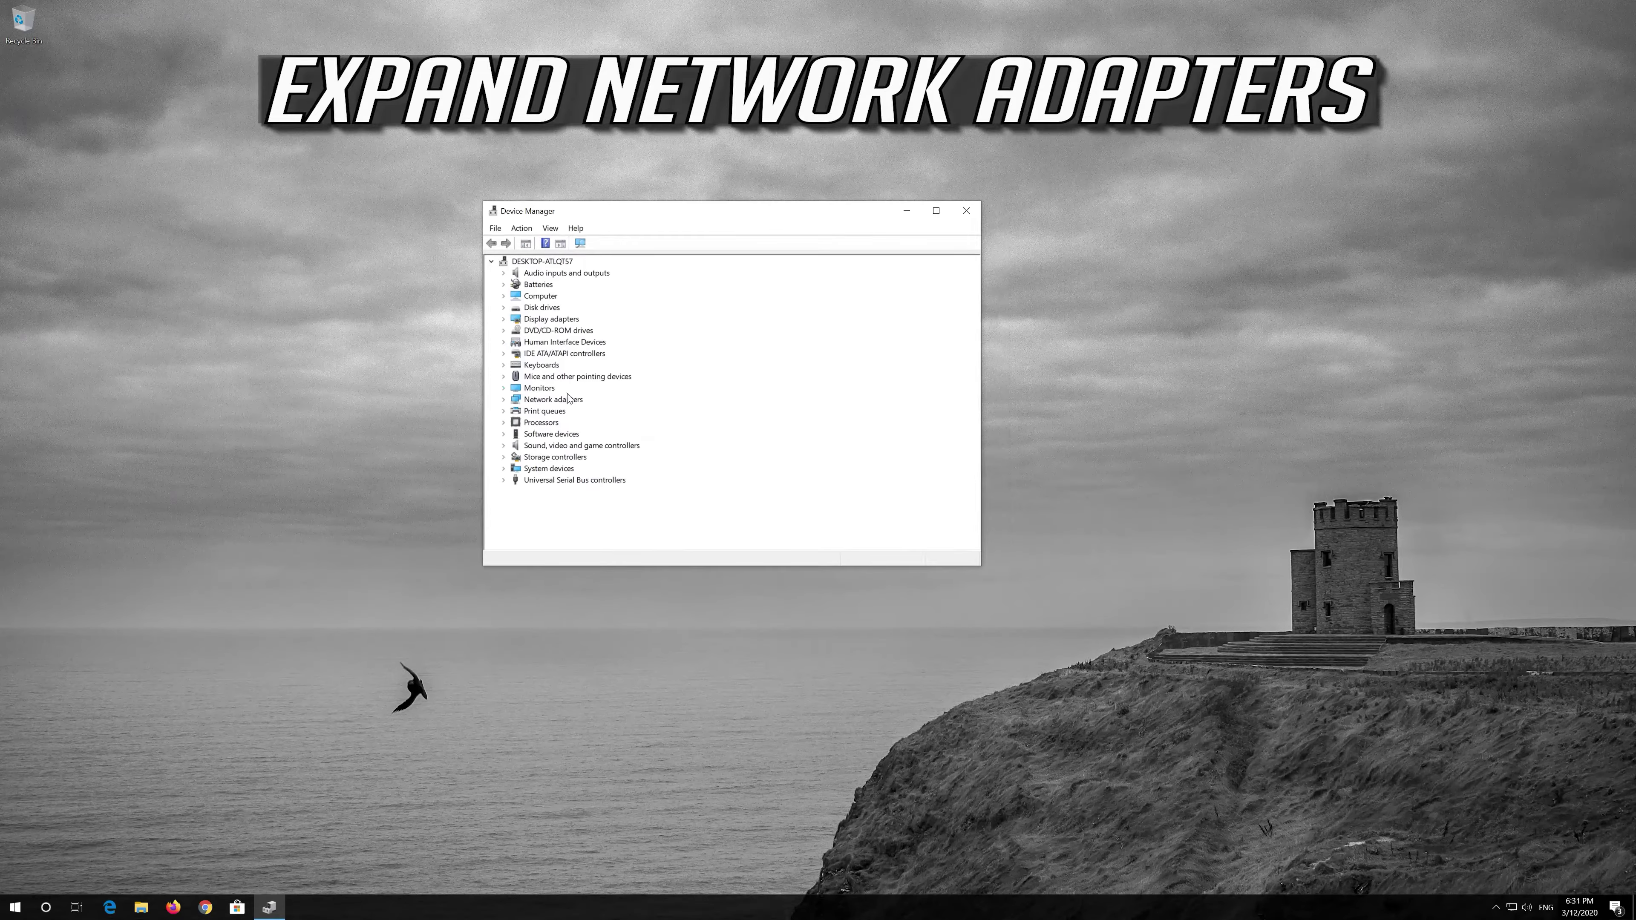
# Uninstall the Intel(R) PRO/1000 MT Desktop Adapter from the network adapters and close Device Manager
pyautogui.click(504, 400)
pyautogui.click(539, 413)
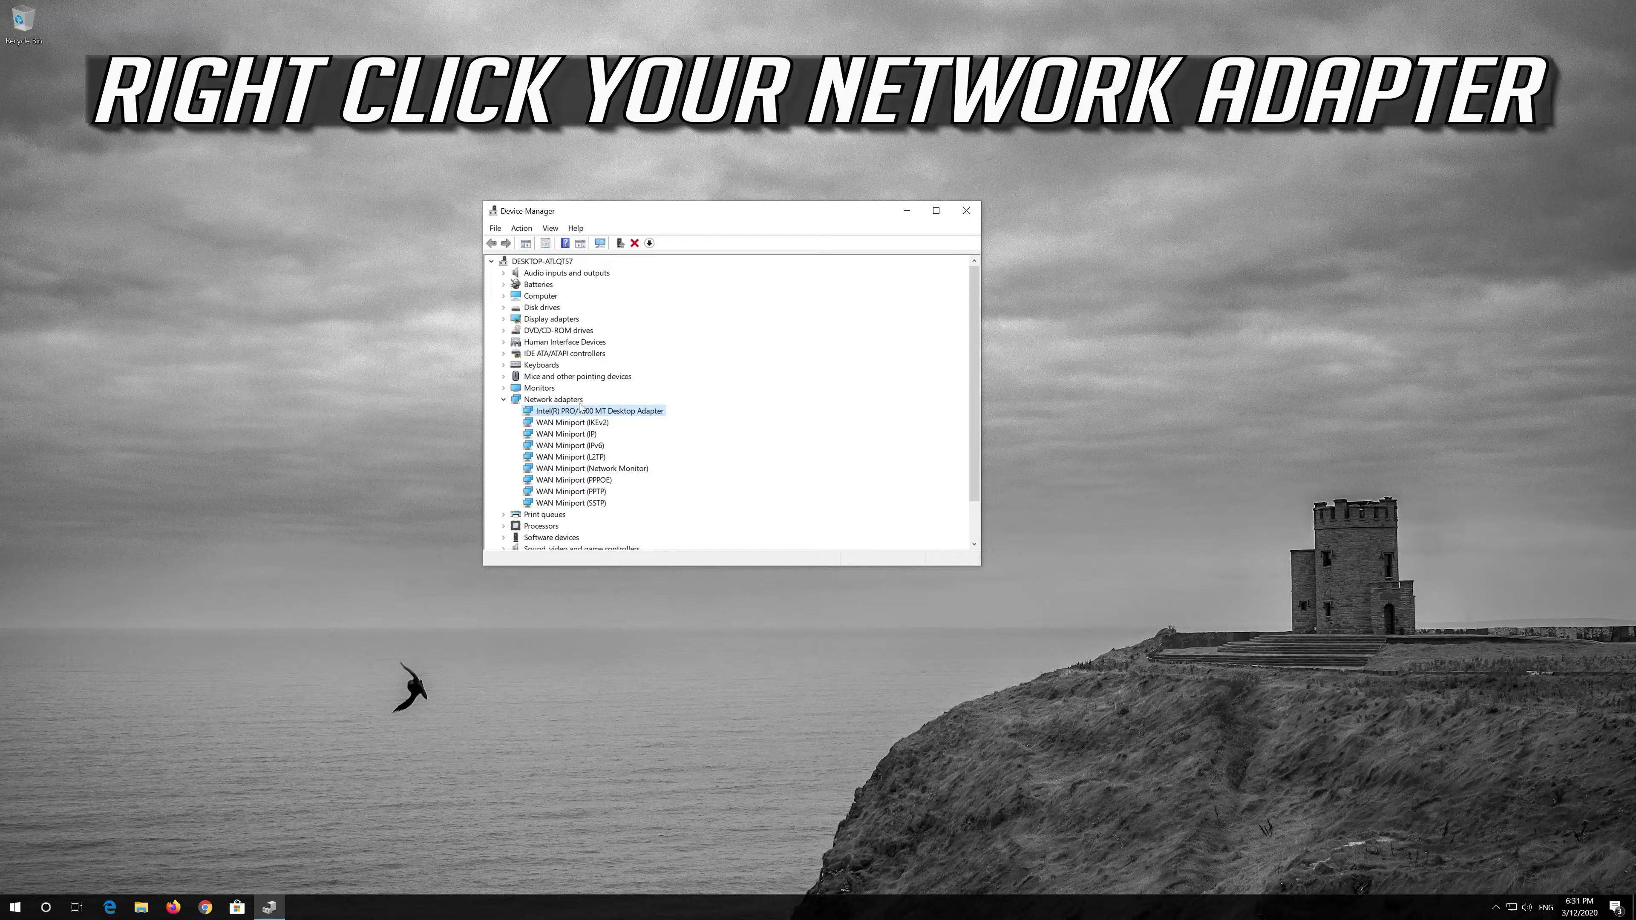
pyautogui.rightClick(606, 413)
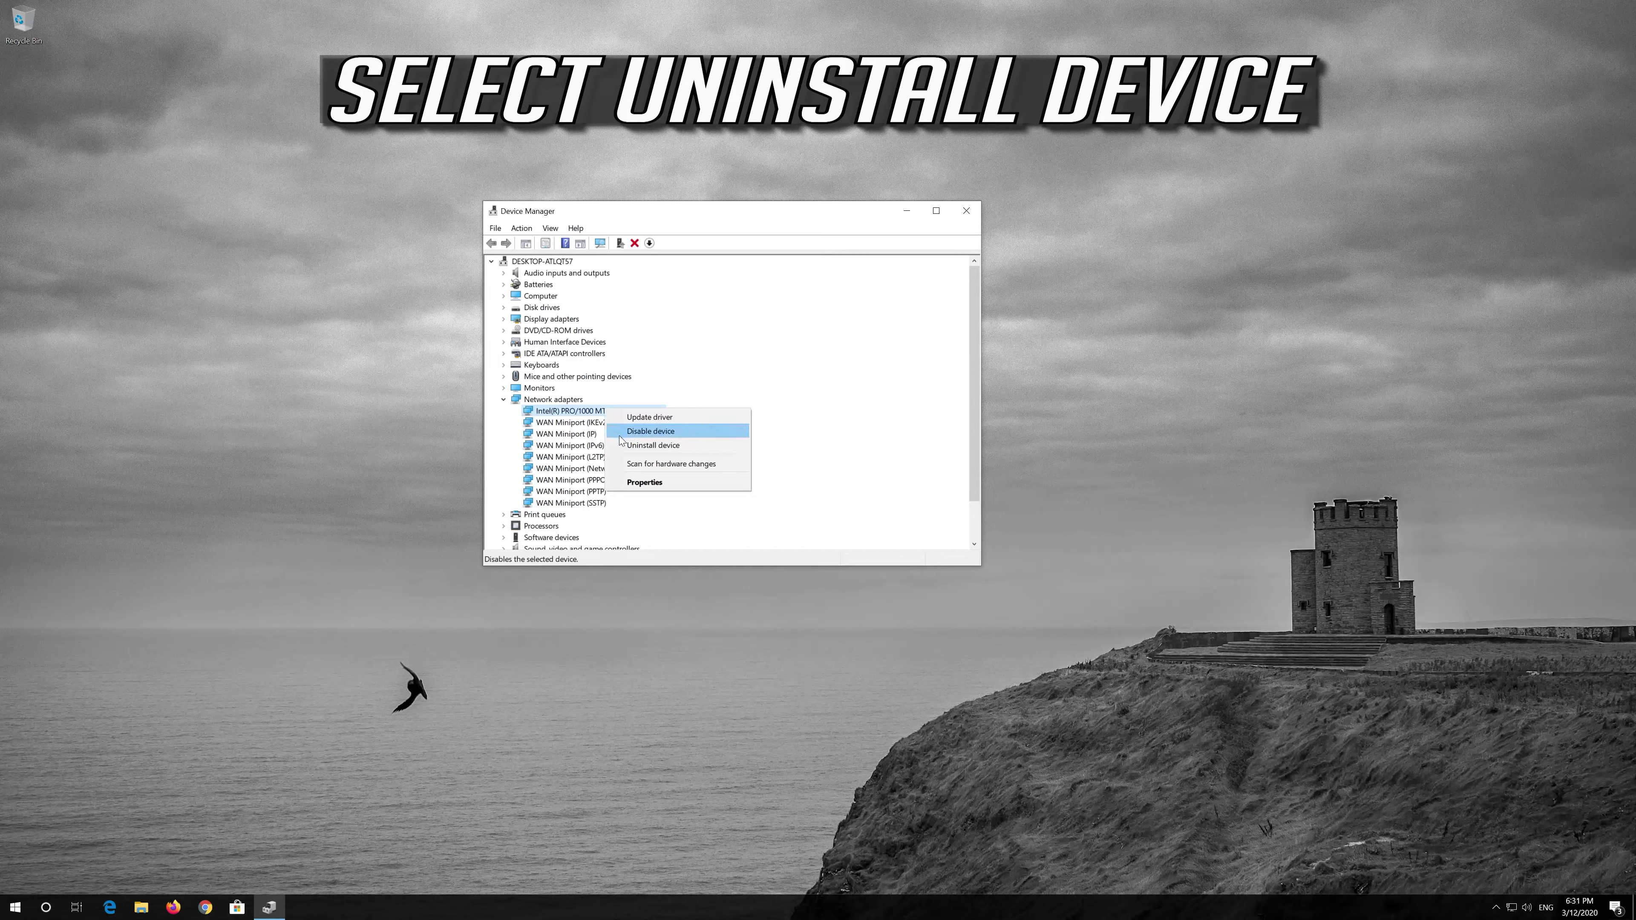
pyautogui.click(682, 446)
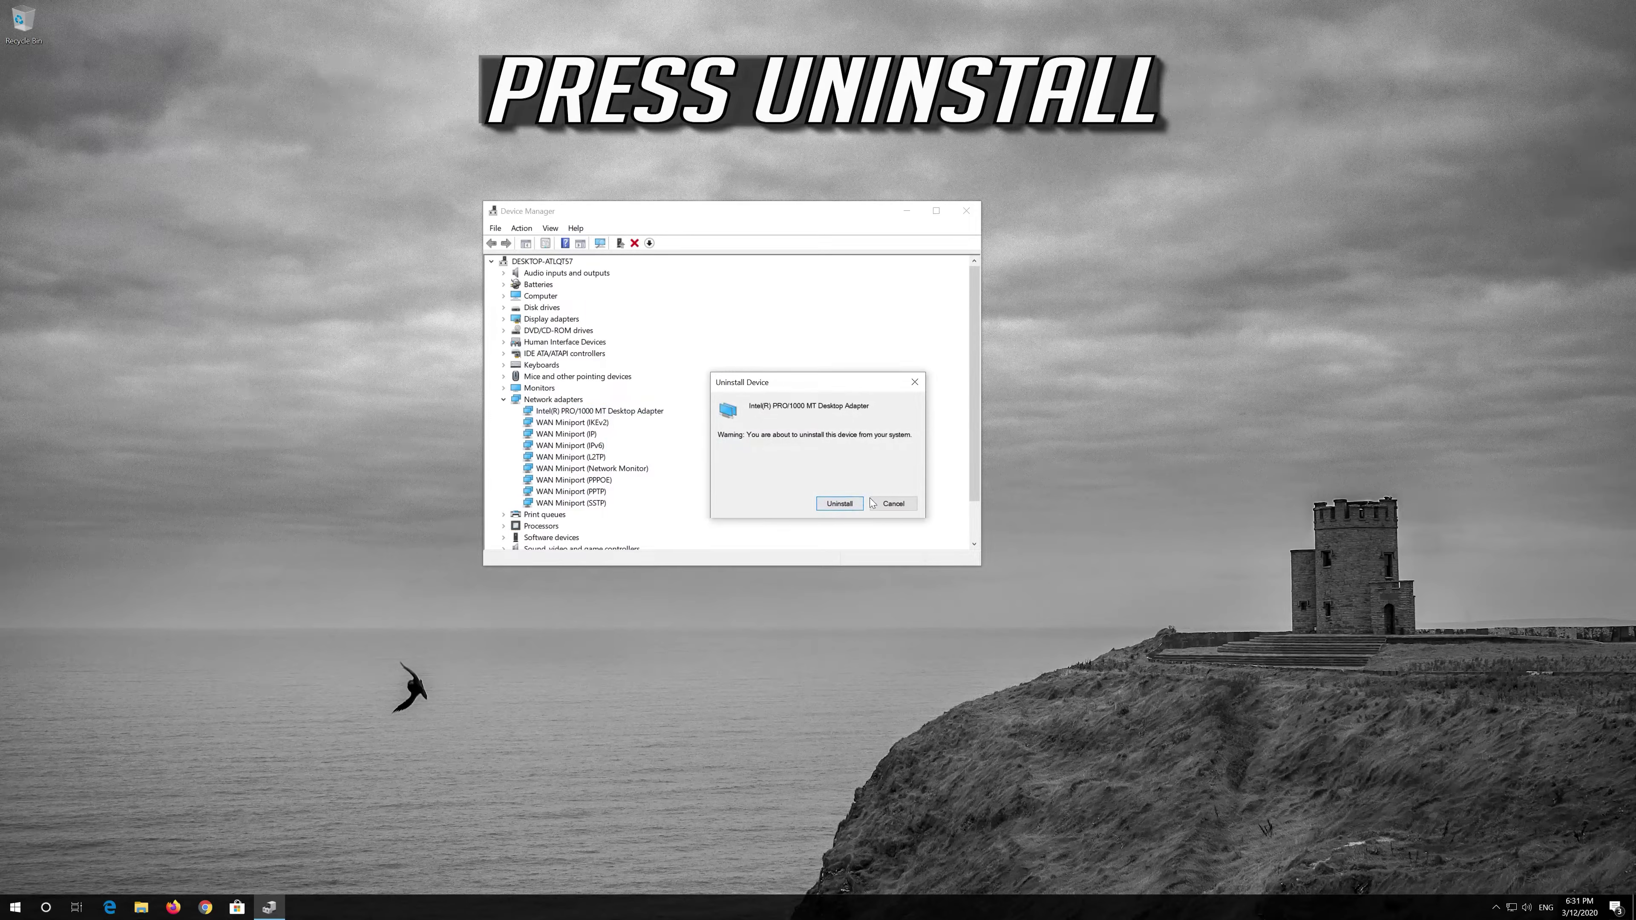
pyautogui.click(847, 504)
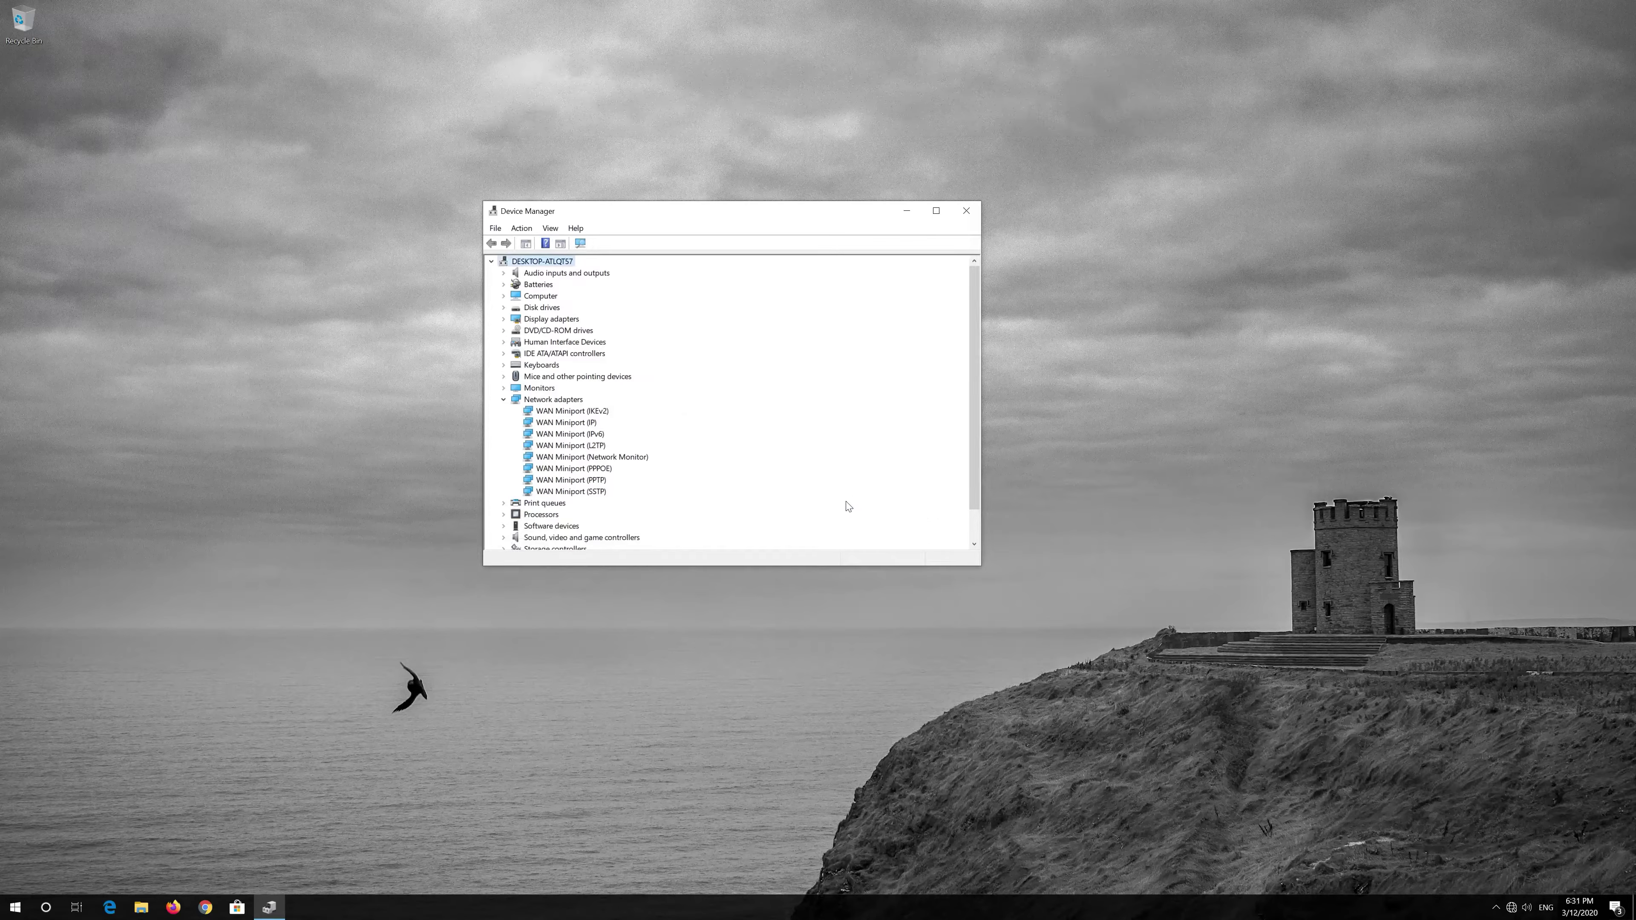
pyautogui.click(976, 215)
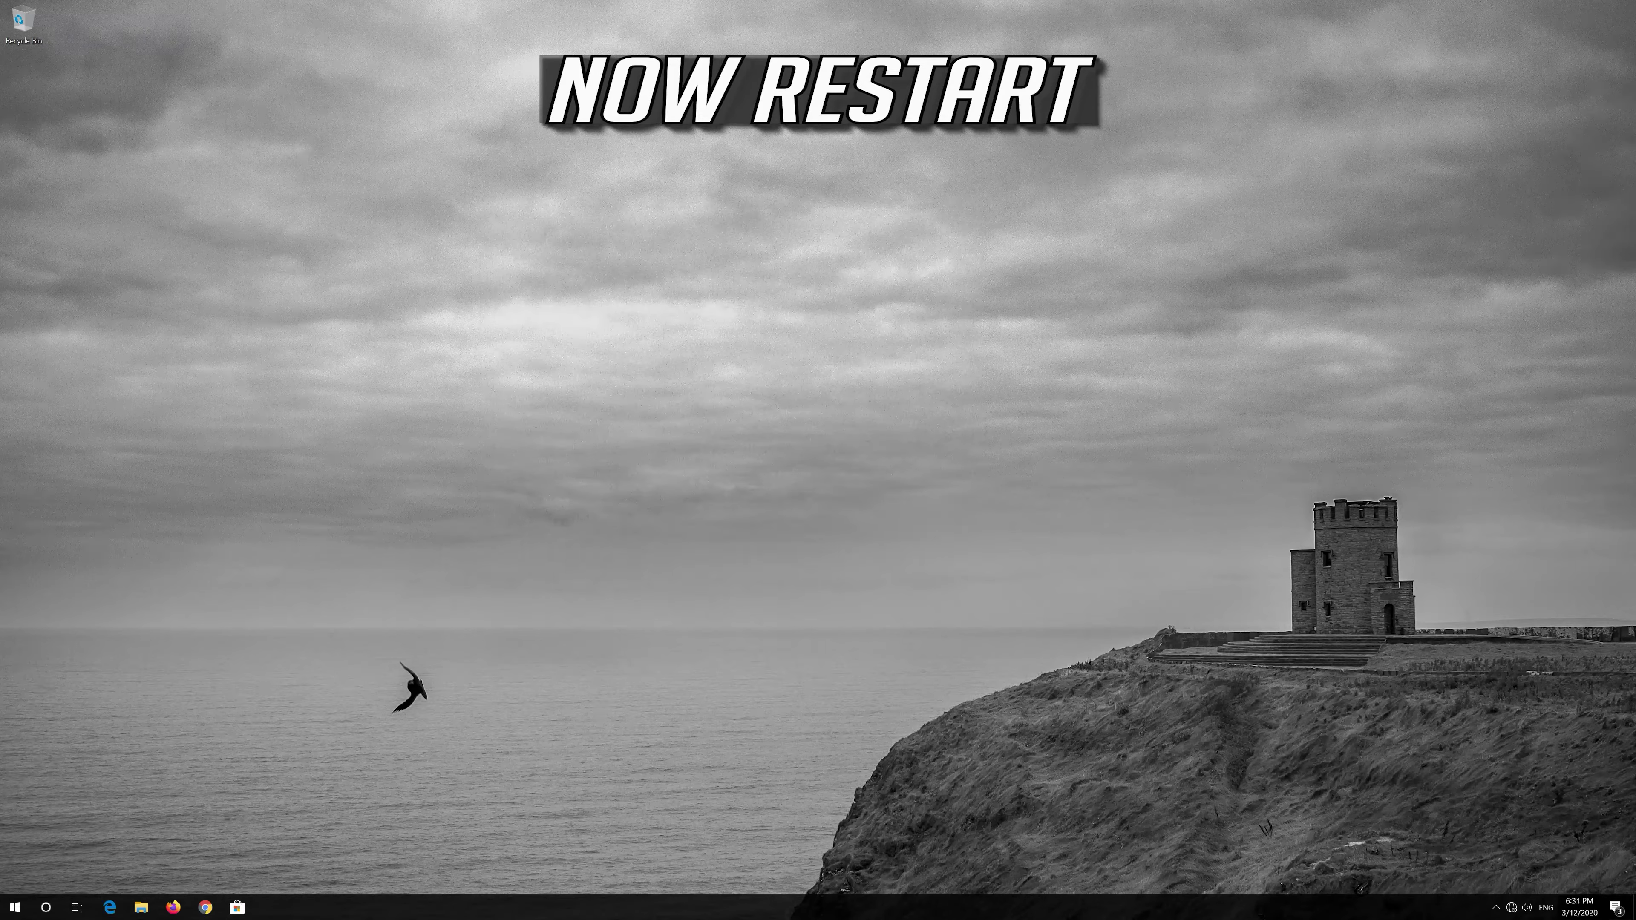
# Restart the computer
pyautogui.click(16, 908)
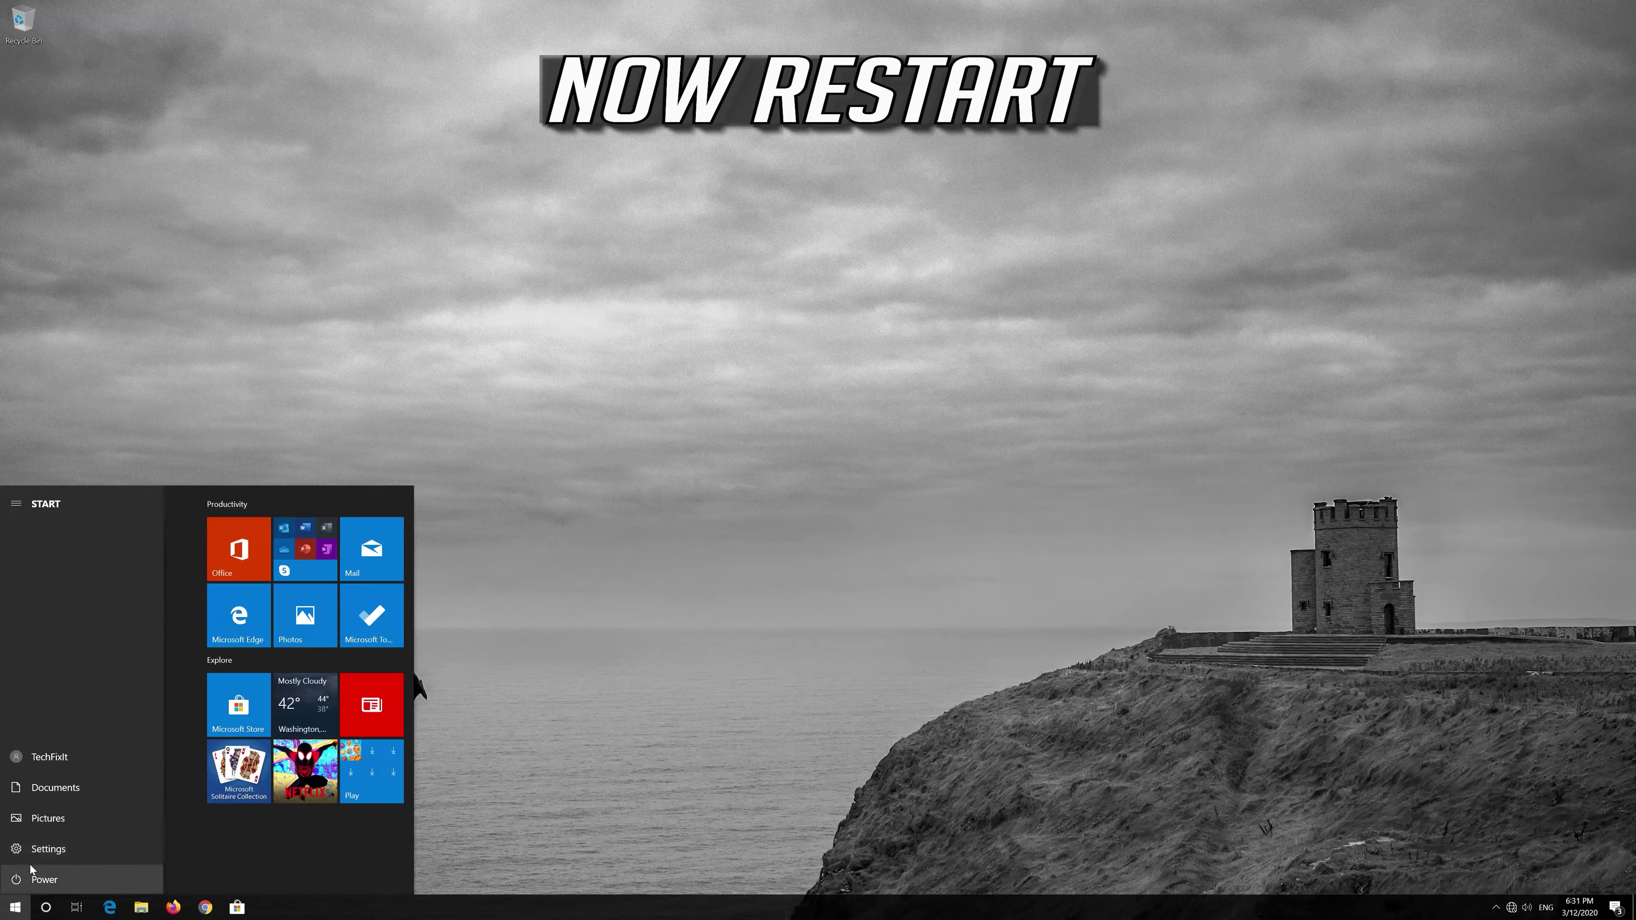
pyautogui.click(29, 880)
pyautogui.click(36, 849)
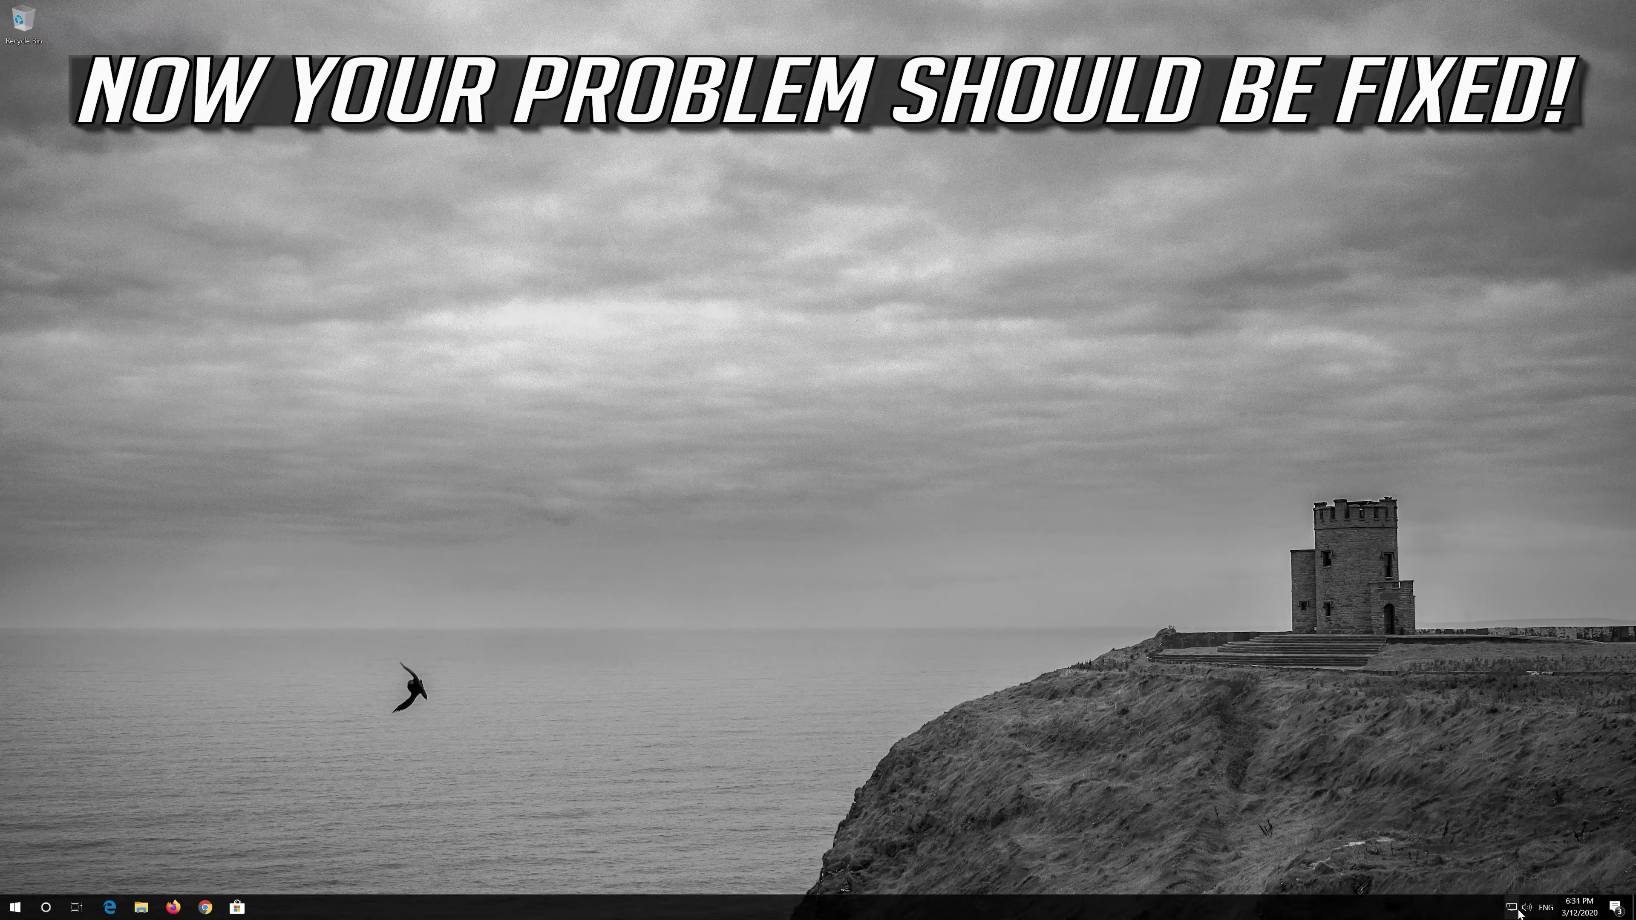
pyautogui.click(172, 908)
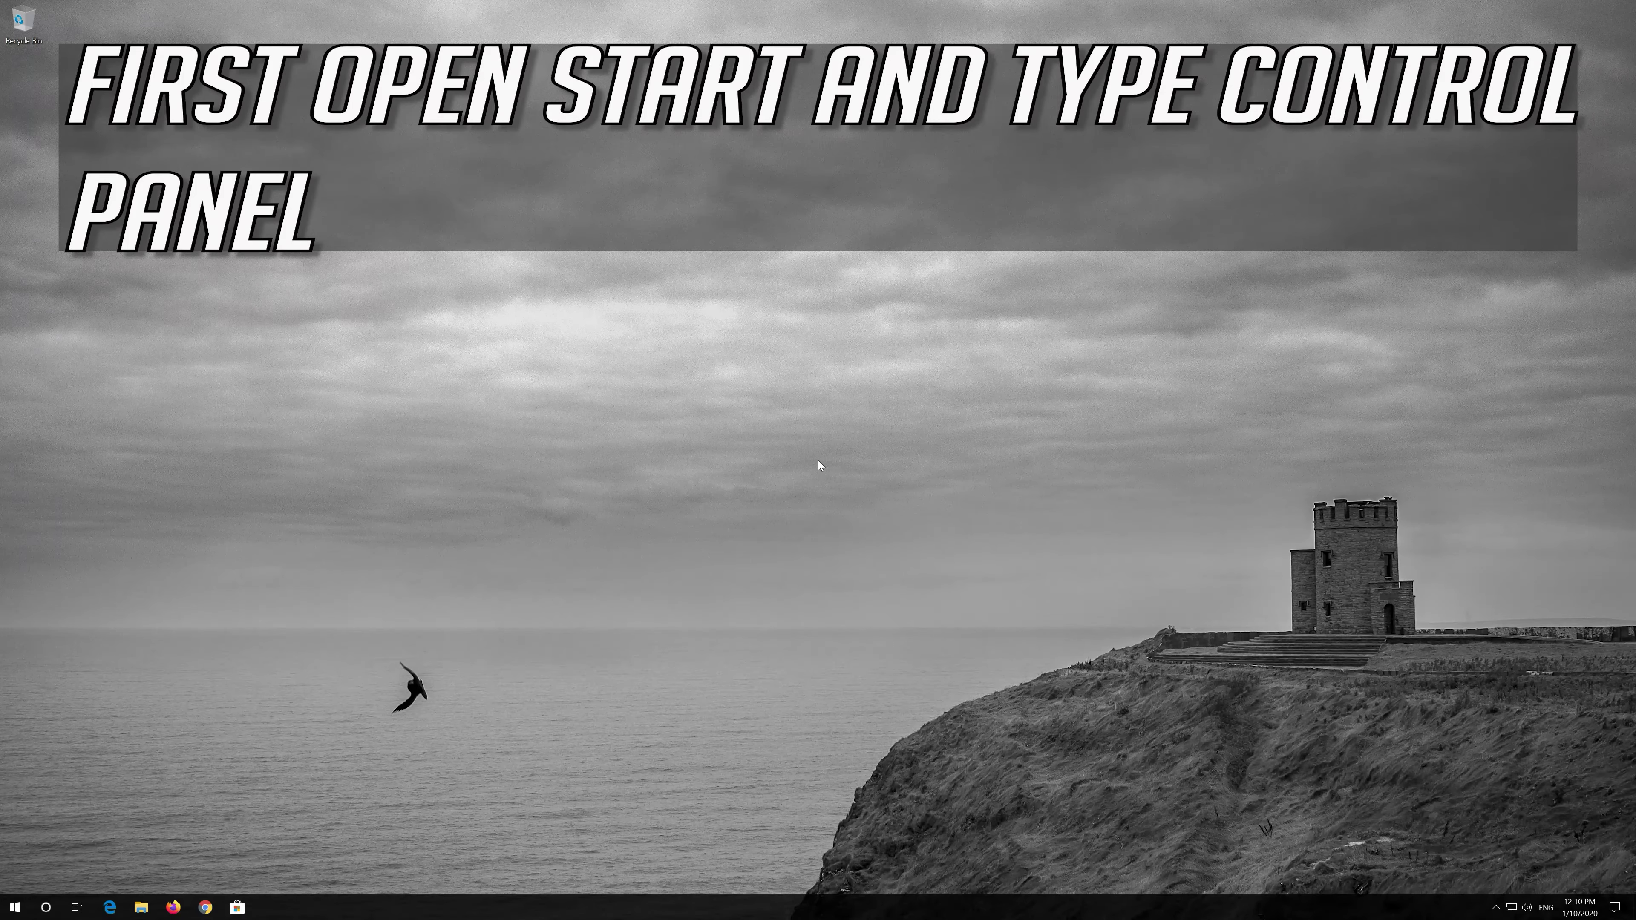
# Open Control Panel and go through Network and Sharing Center to the adapter settings
pyautogui.press('super')
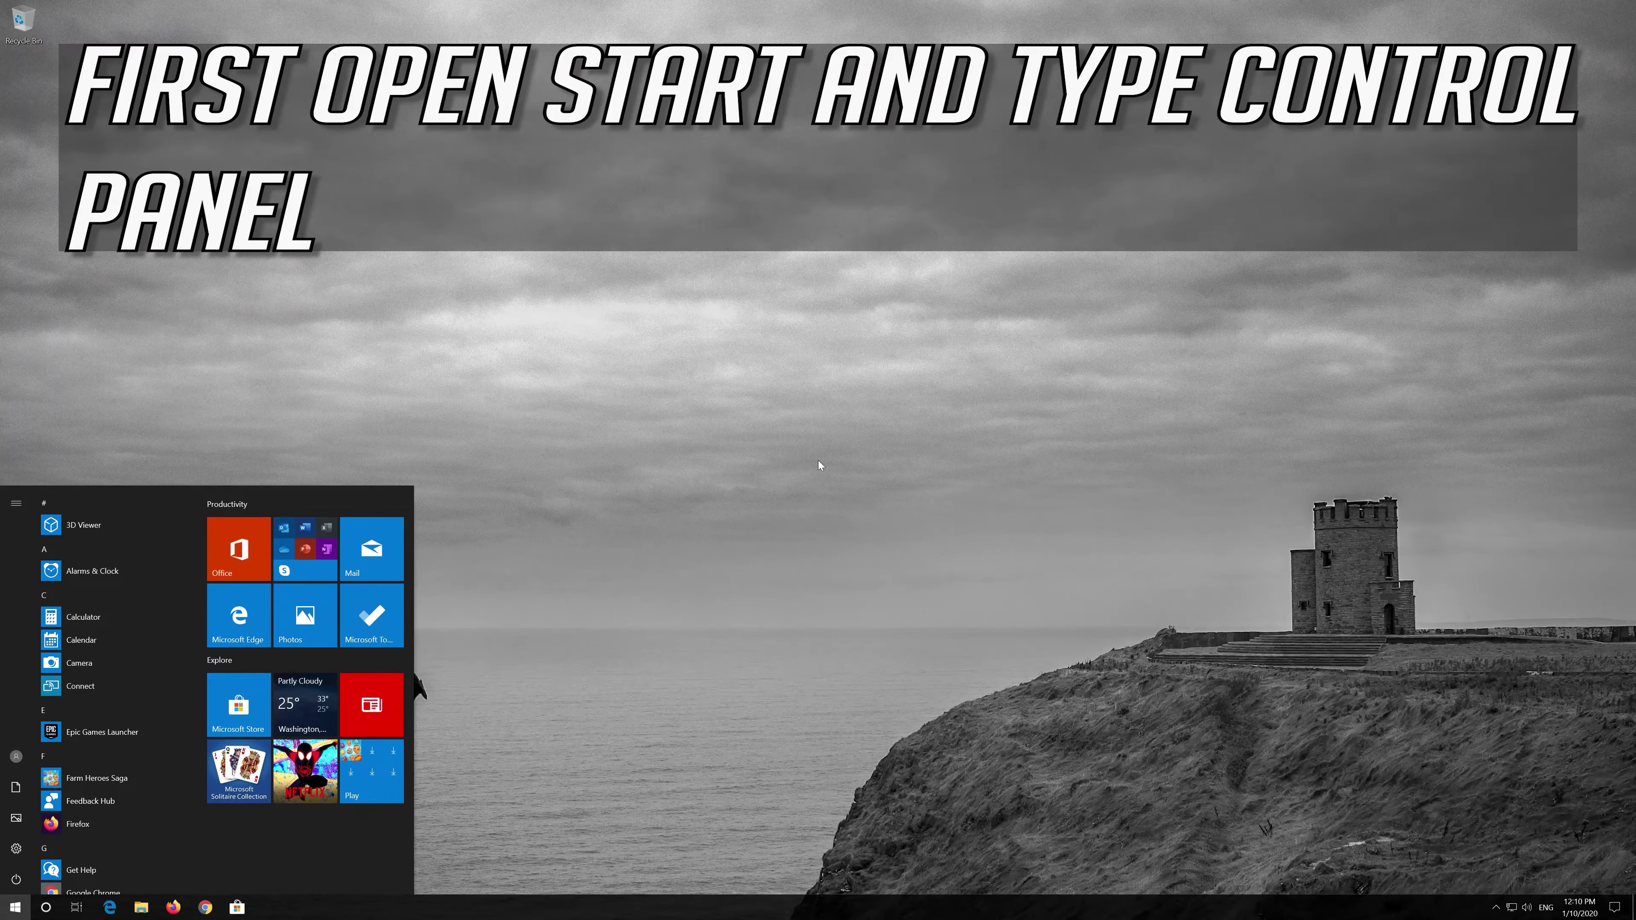
pyautogui.write('control panel')
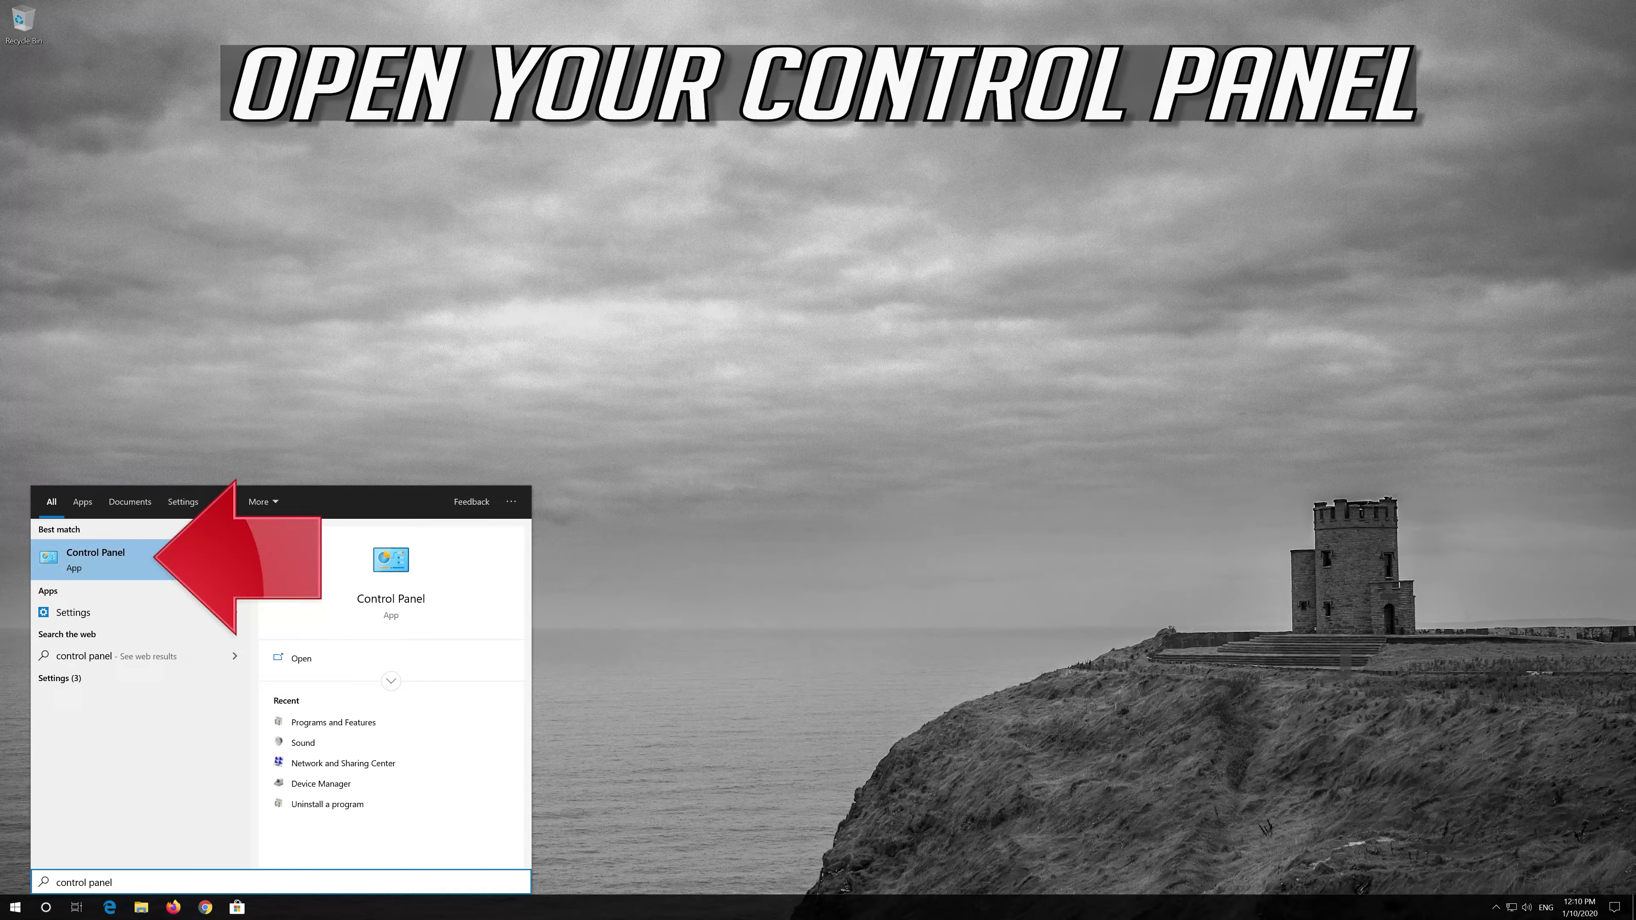
pyautogui.click(153, 558)
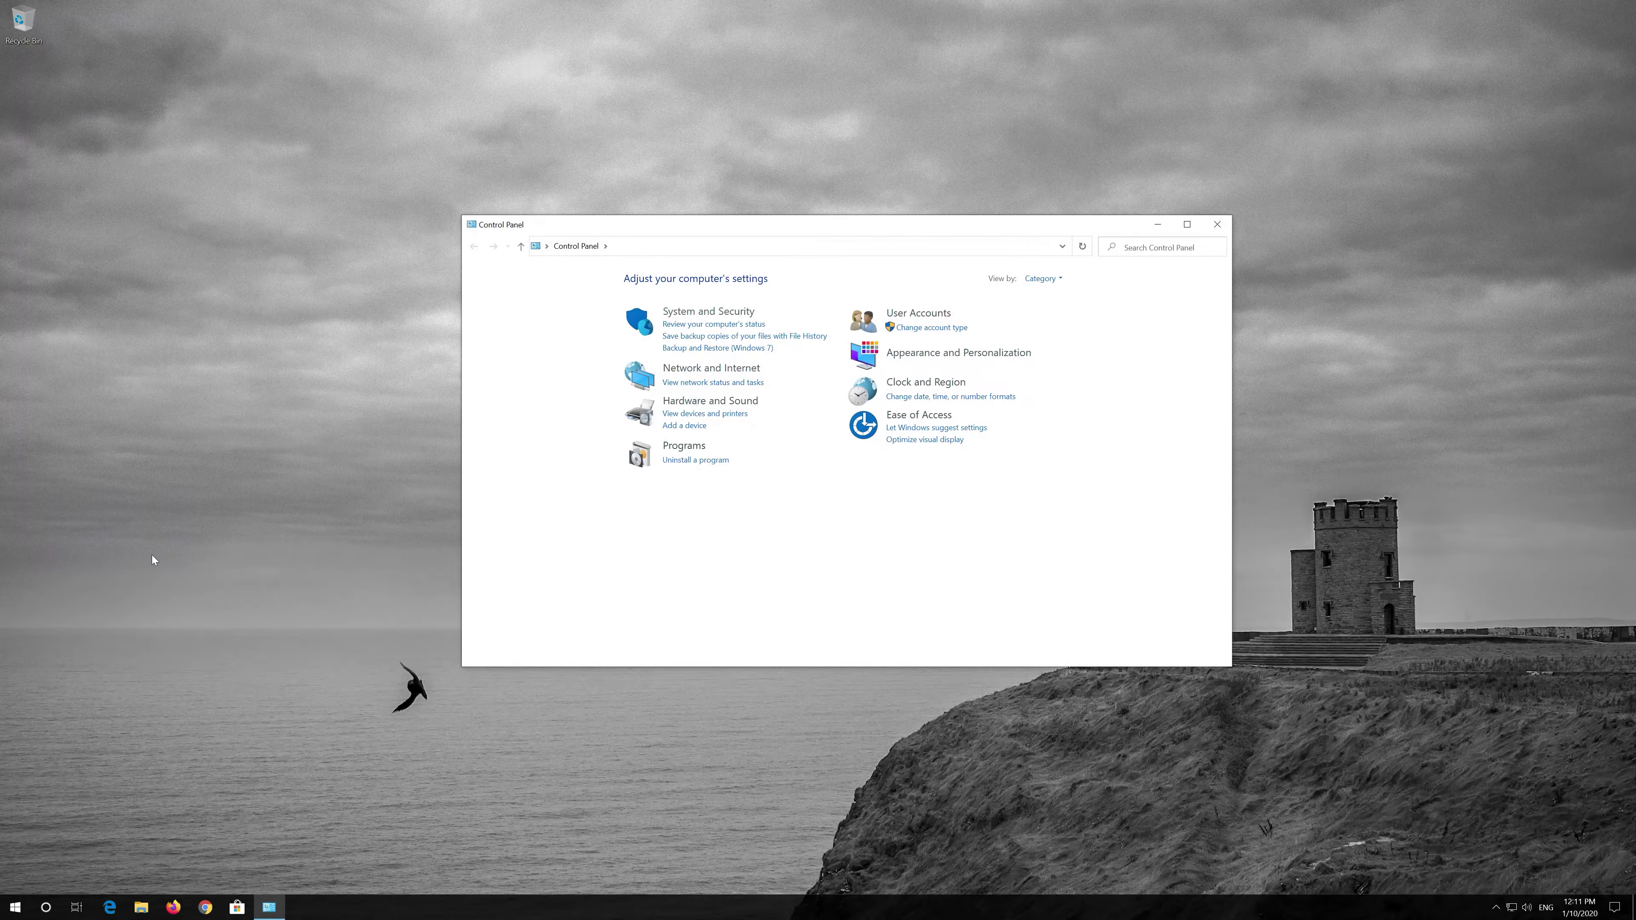
pyautogui.click(718, 372)
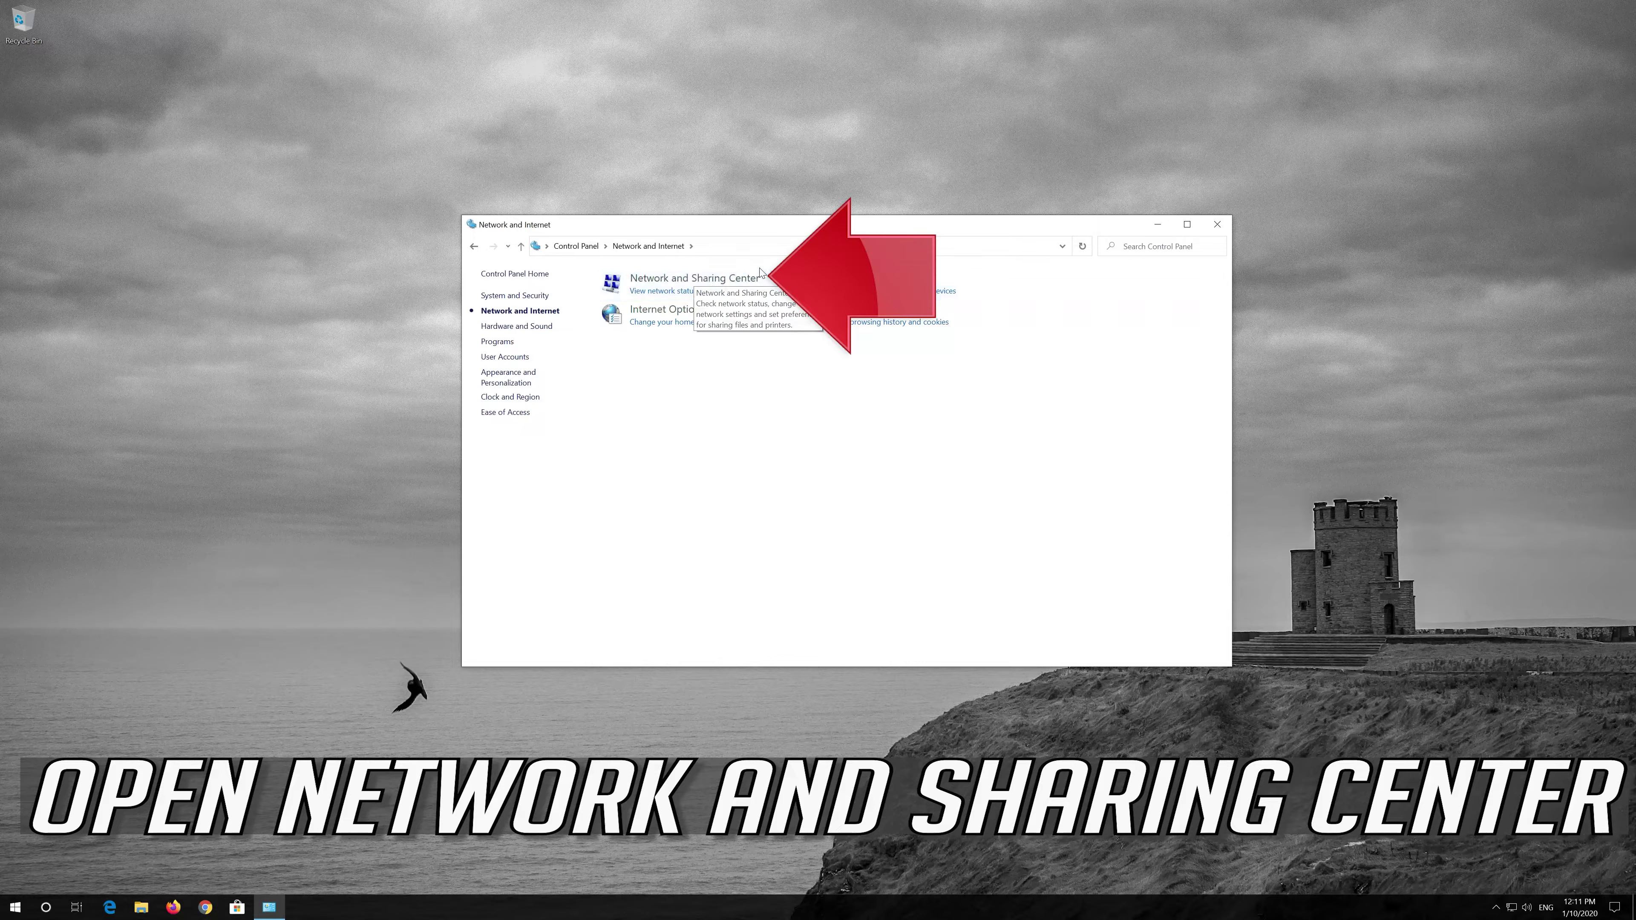
pyautogui.click(689, 279)
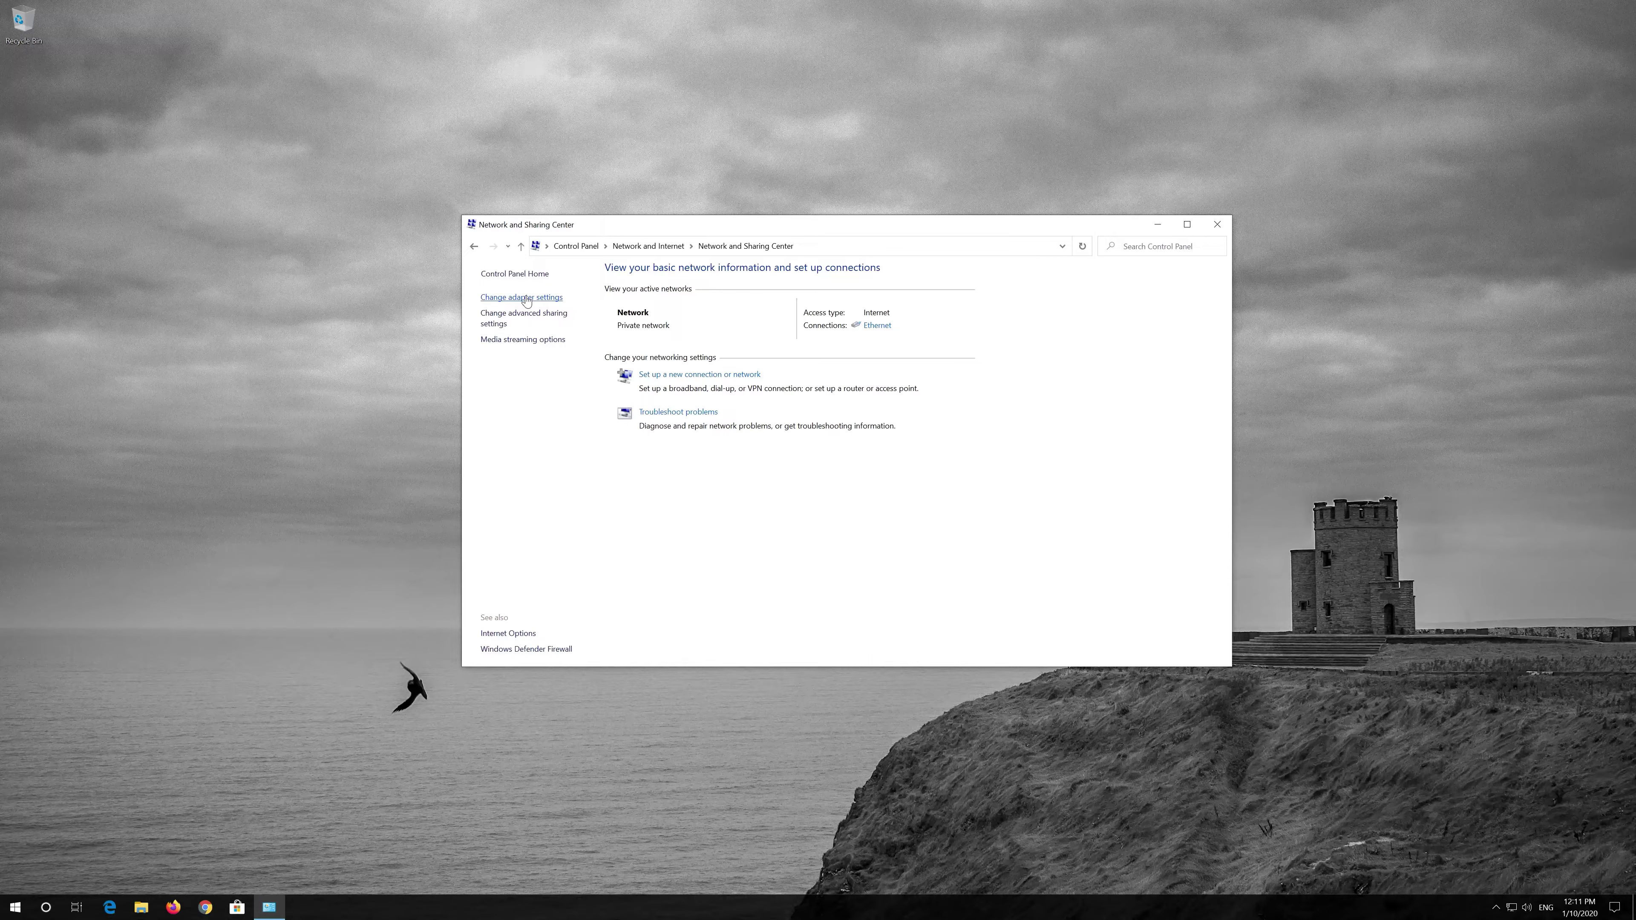
pyautogui.click(526, 298)
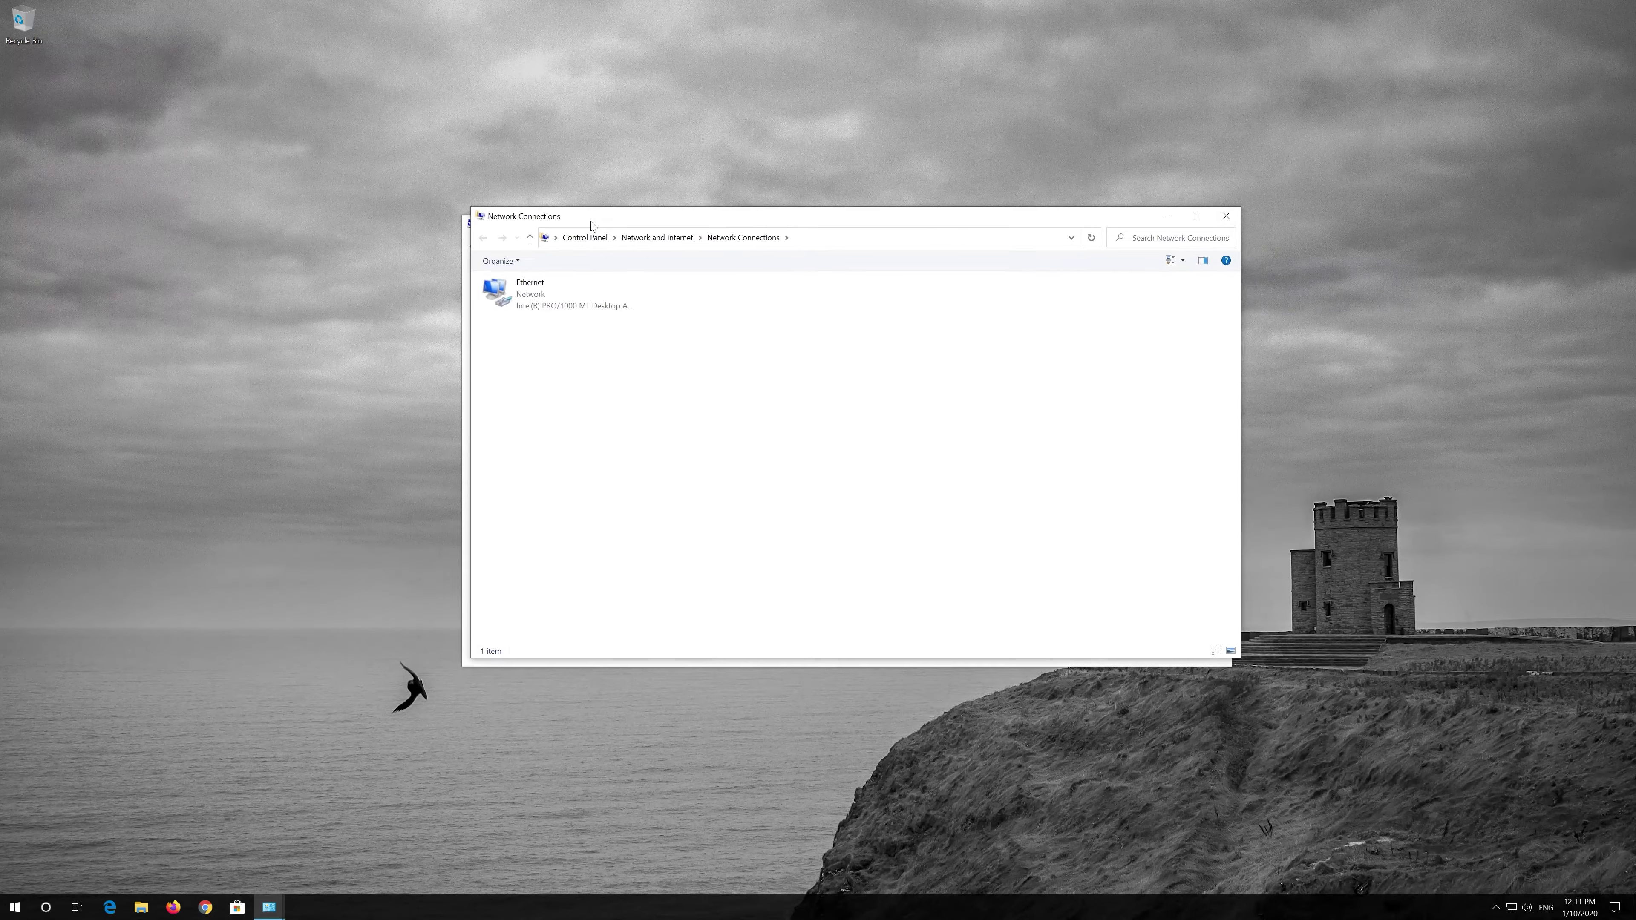
# Open the Ethernet connection's adapter configuration and close the Network Connections and Network and Sharing Center windows behind it
pyautogui.click(547, 294)
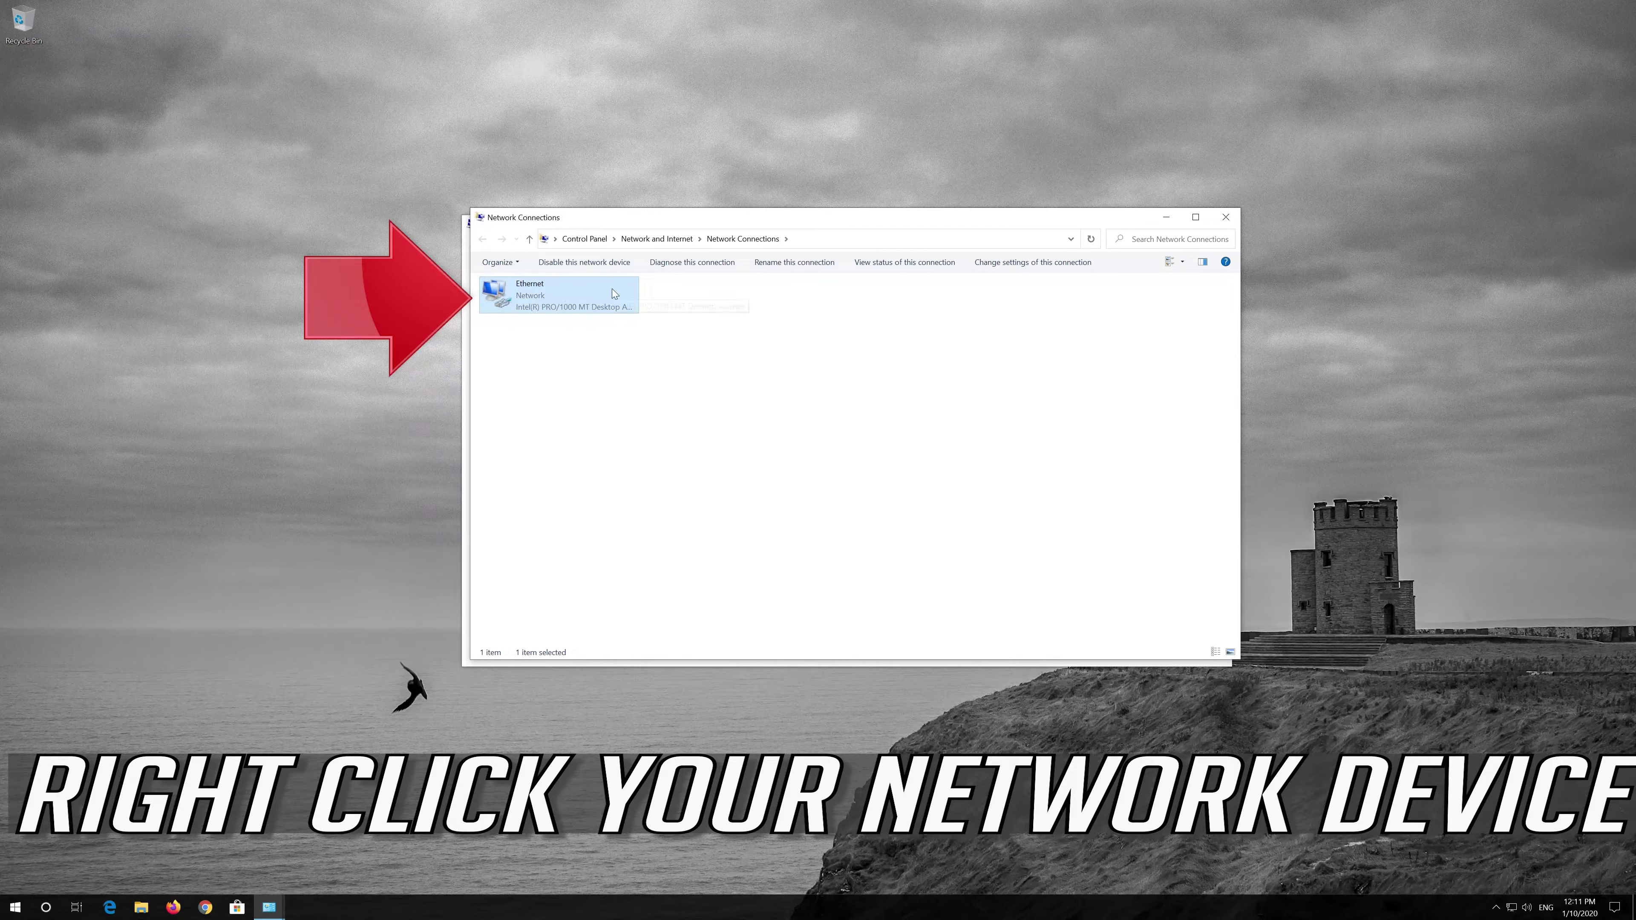
pyautogui.rightClick(580, 292)
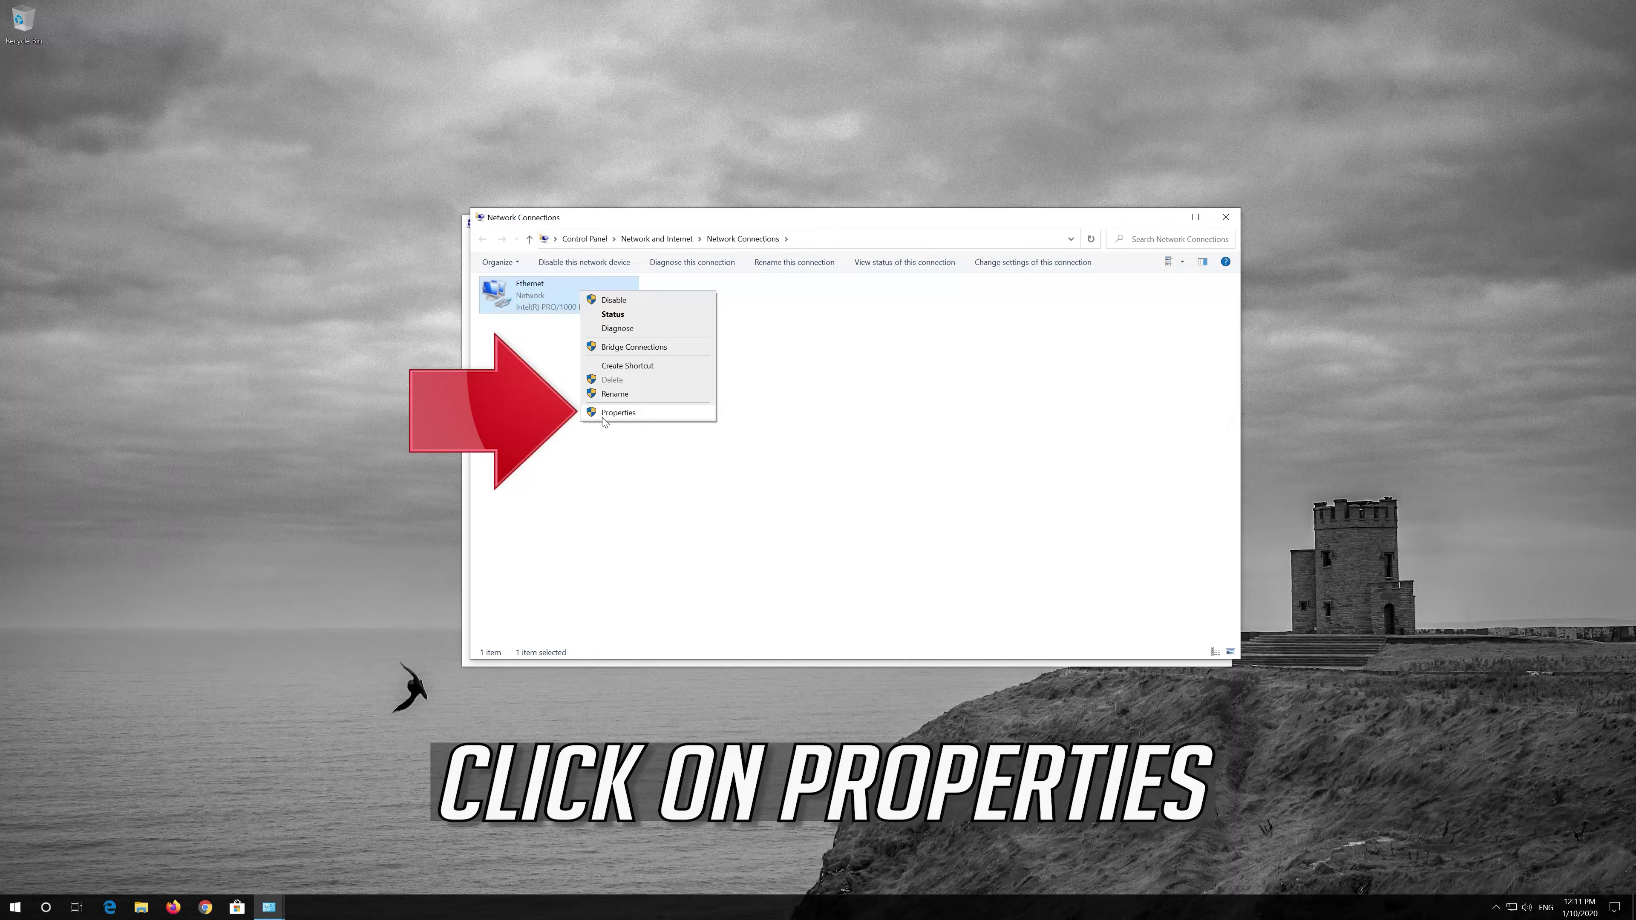
pyautogui.click(661, 420)
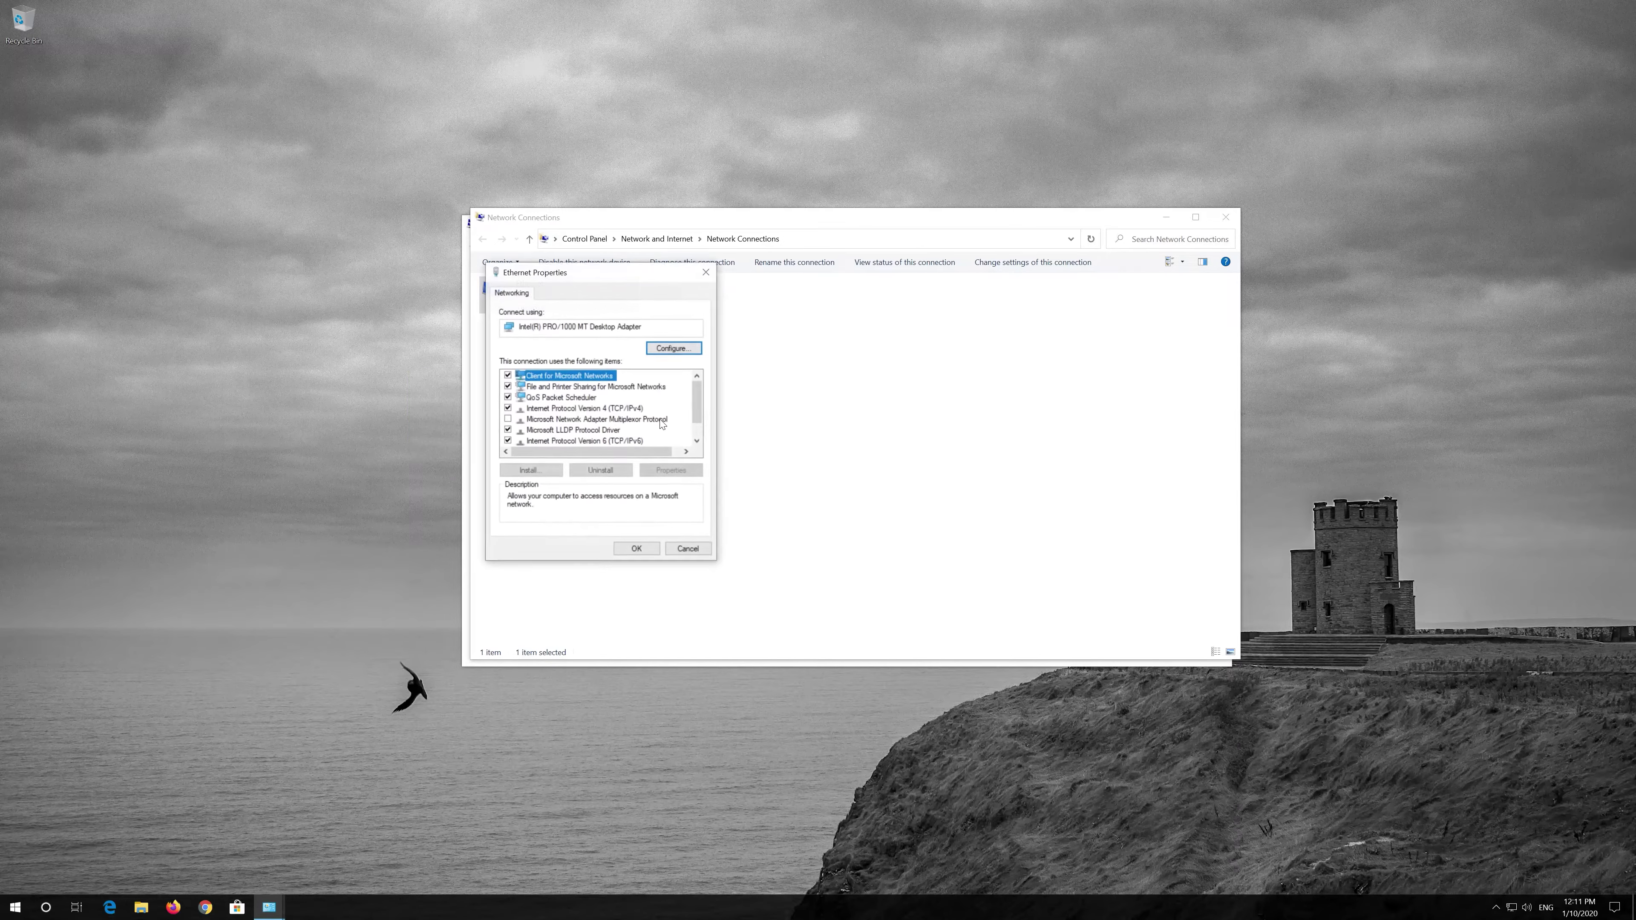
pyautogui.moveTo(612, 283); pyautogui.dragTo(869, 277)
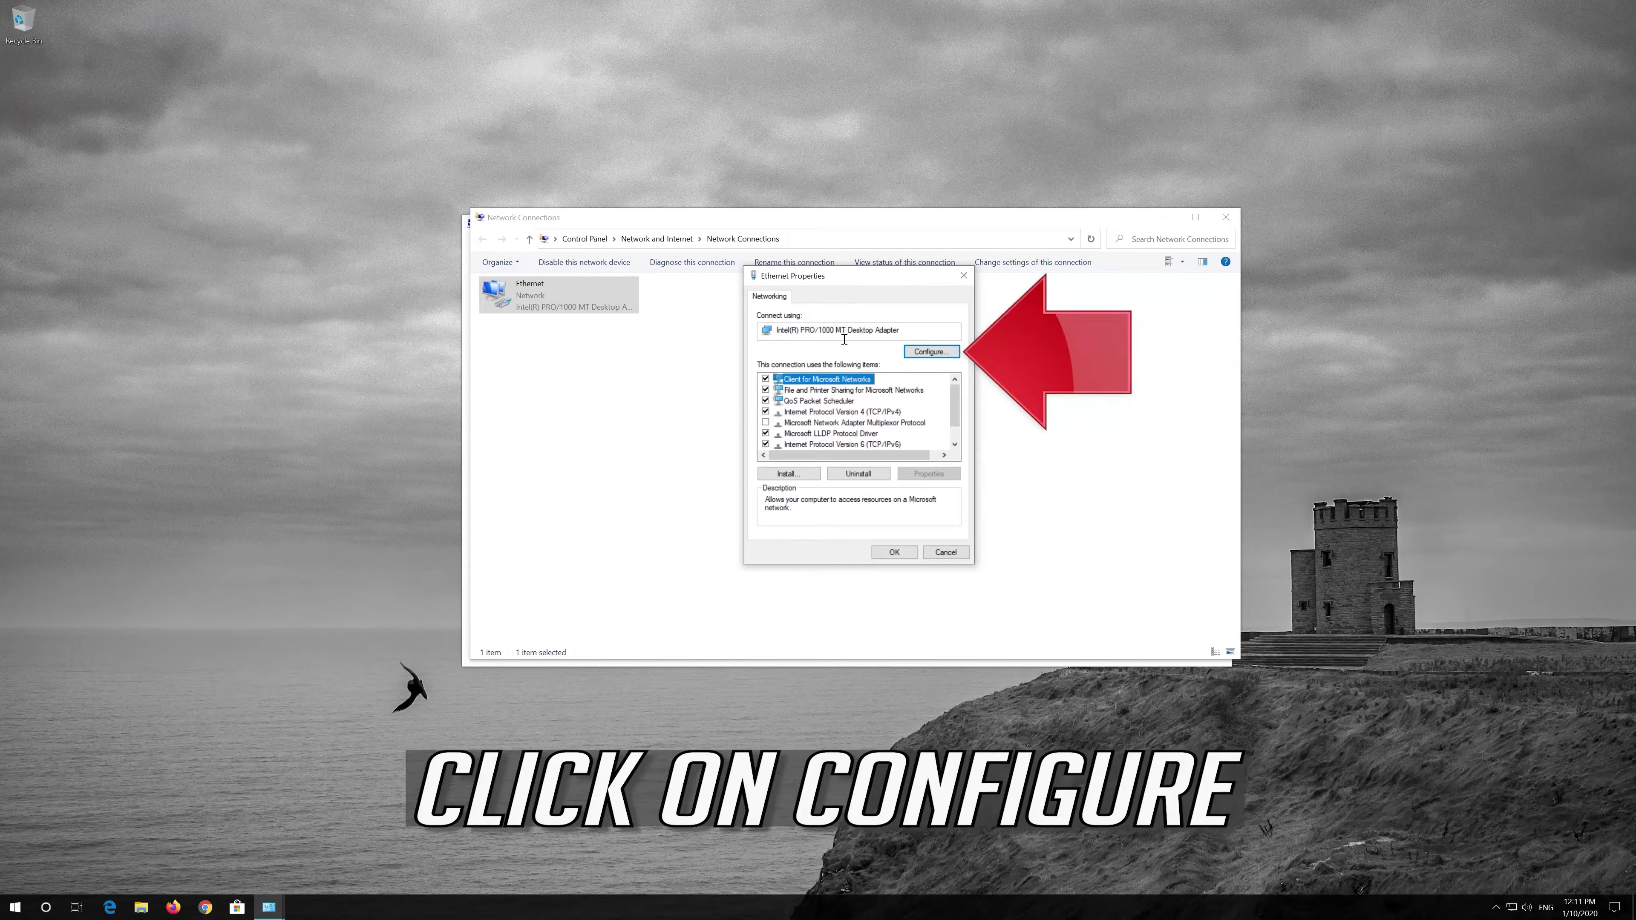
pyautogui.click(917, 354)
pyautogui.click(931, 354)
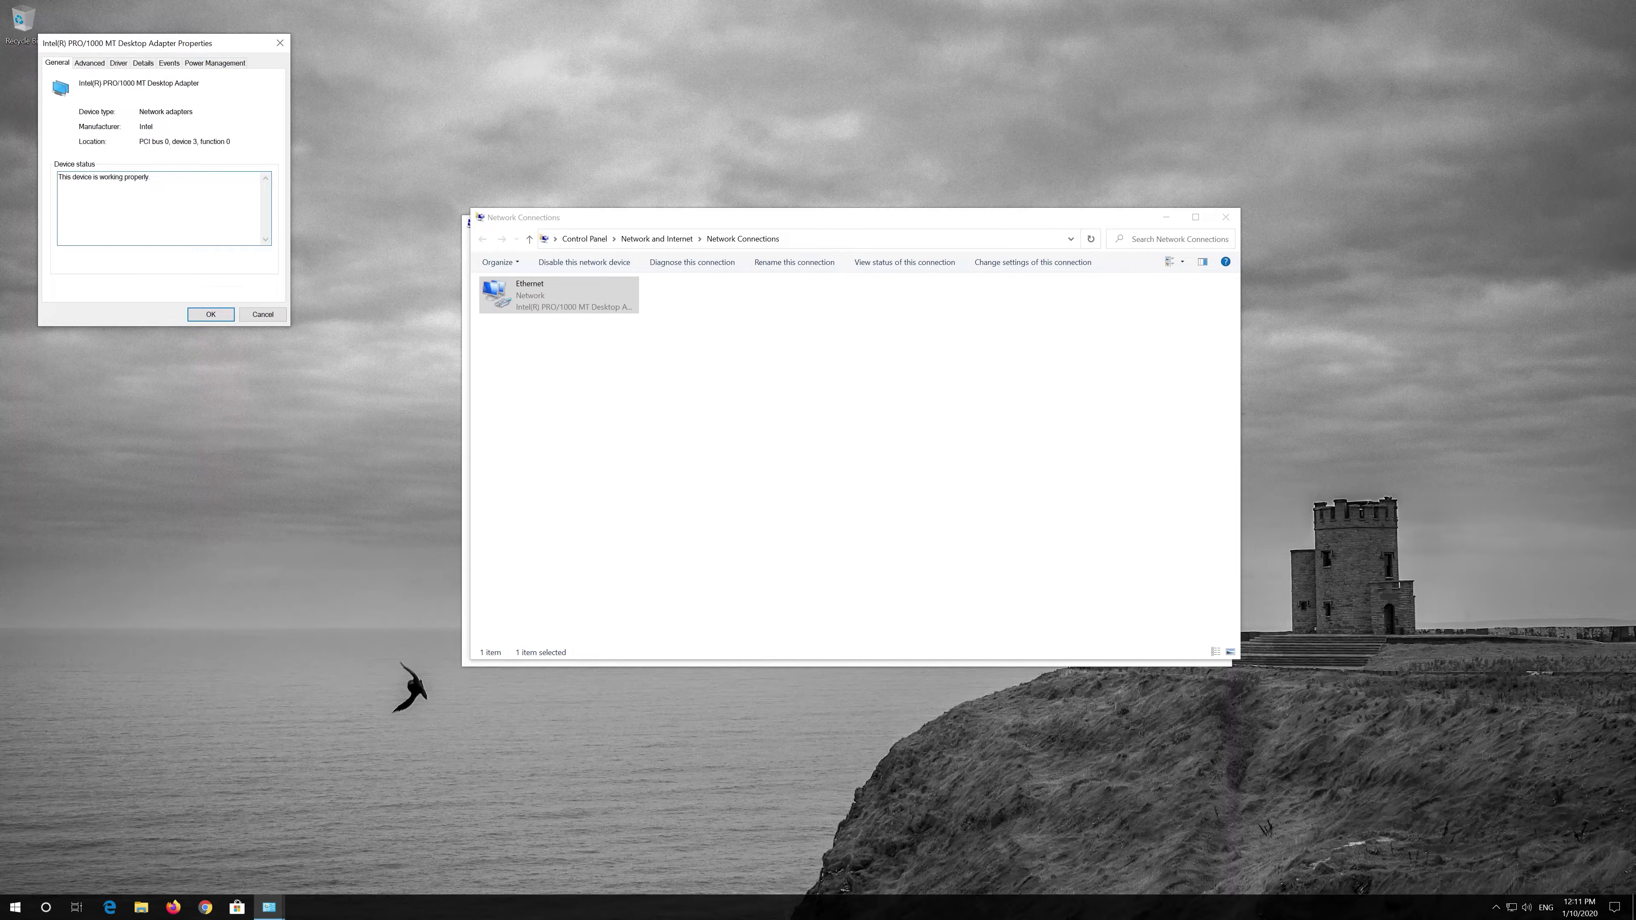
pyautogui.moveTo(159, 38); pyautogui.dragTo(806, 271)
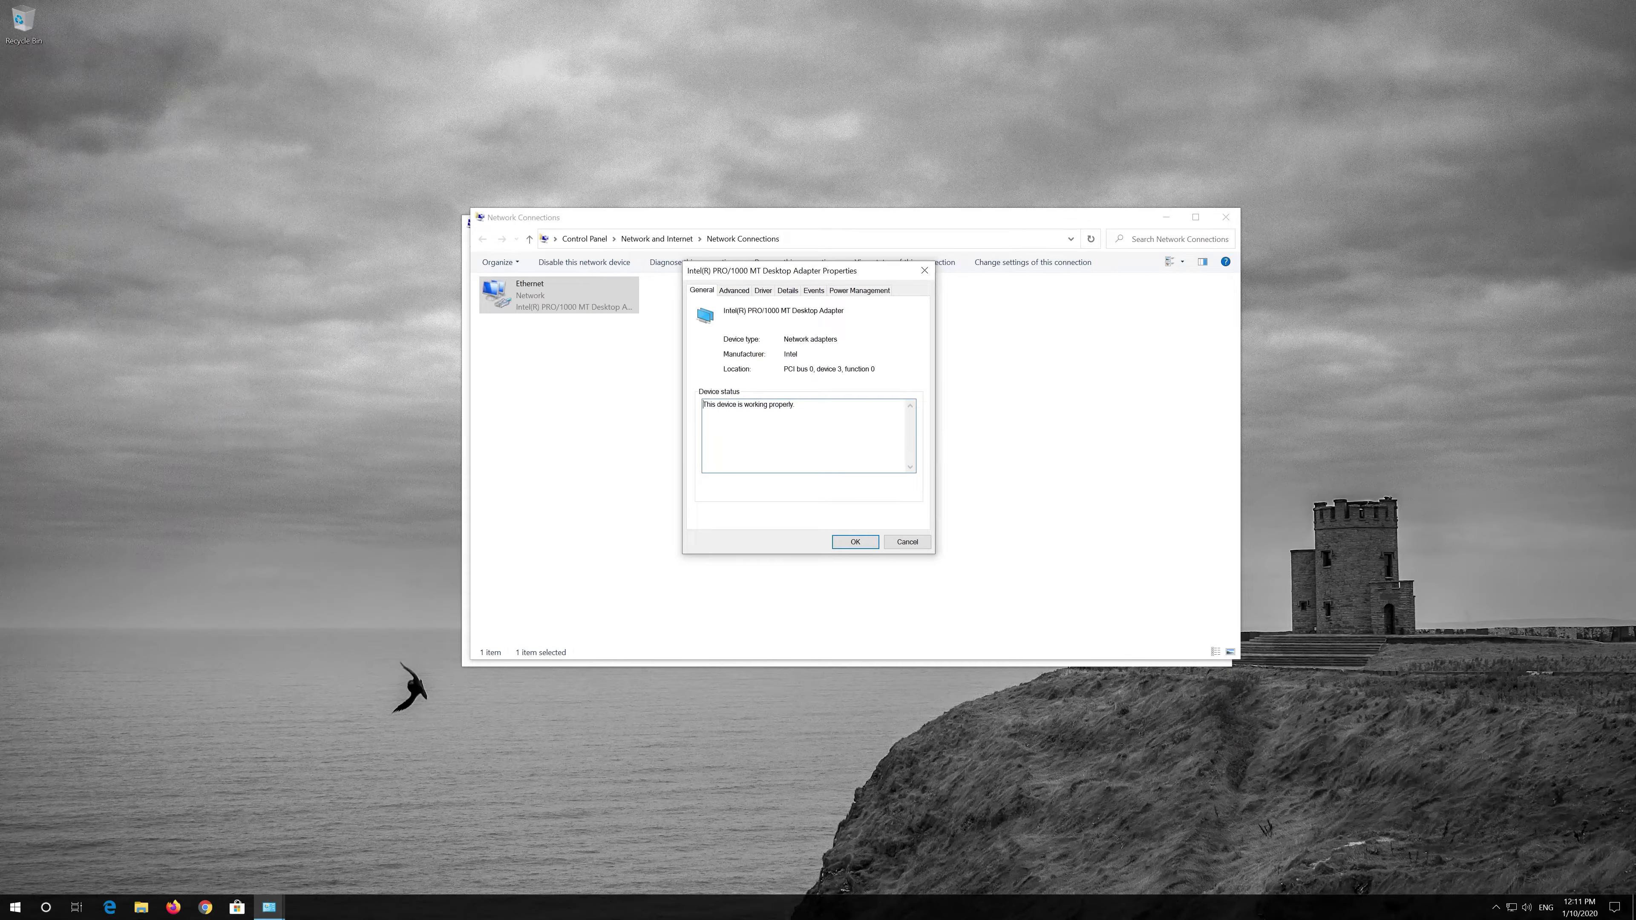
pyautogui.click(1225, 218)
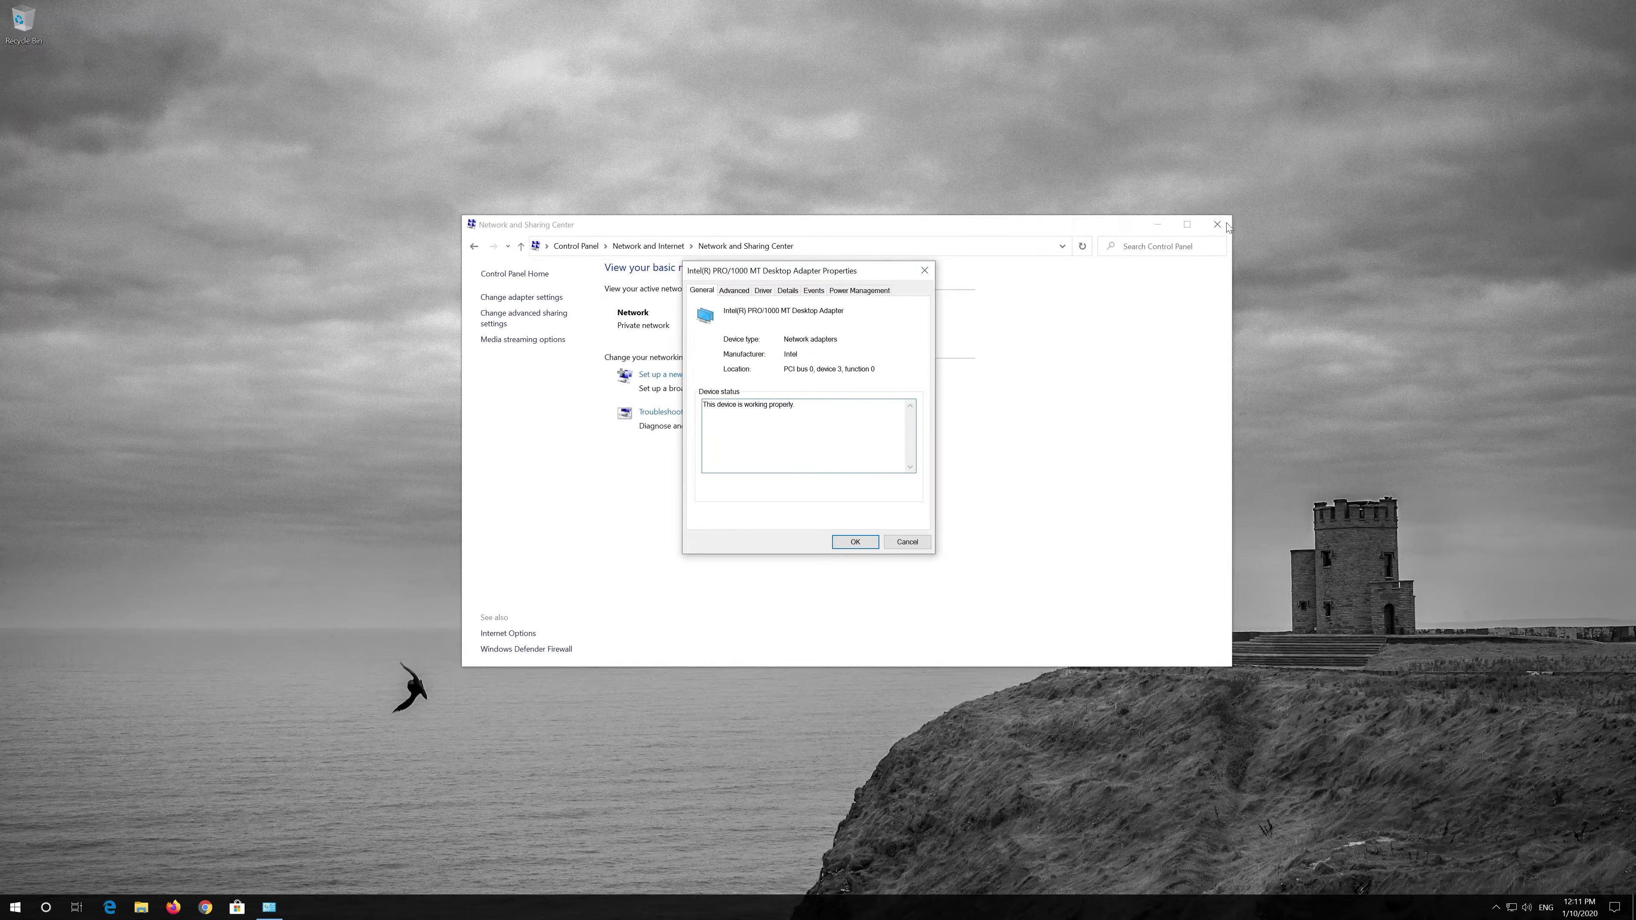
pyautogui.click(1217, 224)
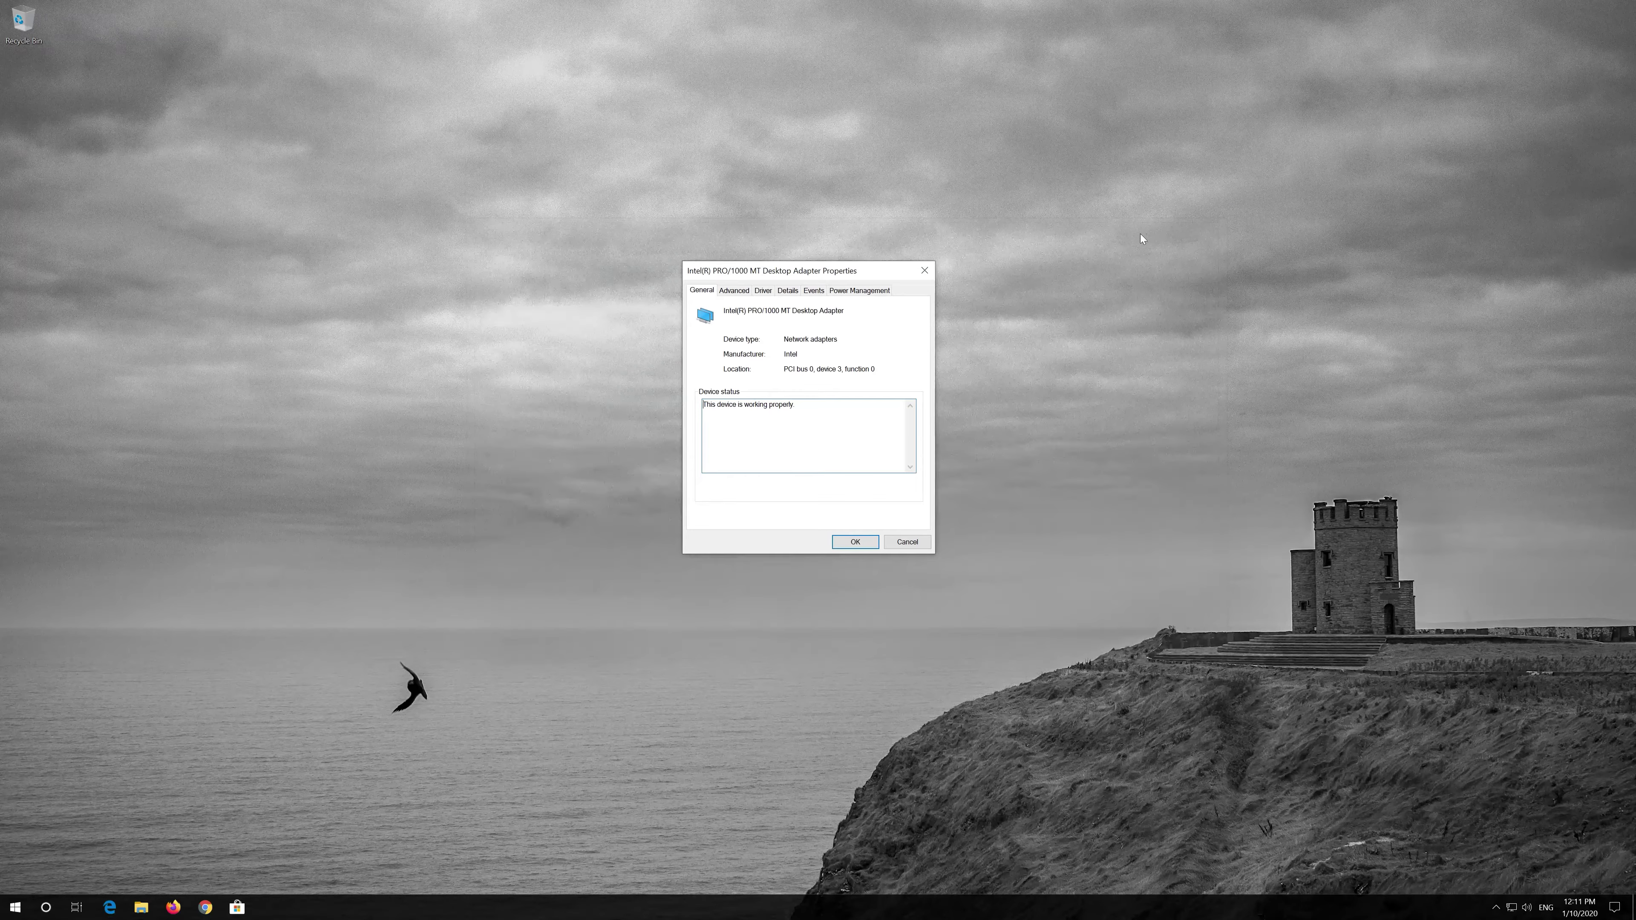
# Disable "Allow the computer to turn off this device to save power" for the network adapter and apply the change
pyautogui.click(854, 291)
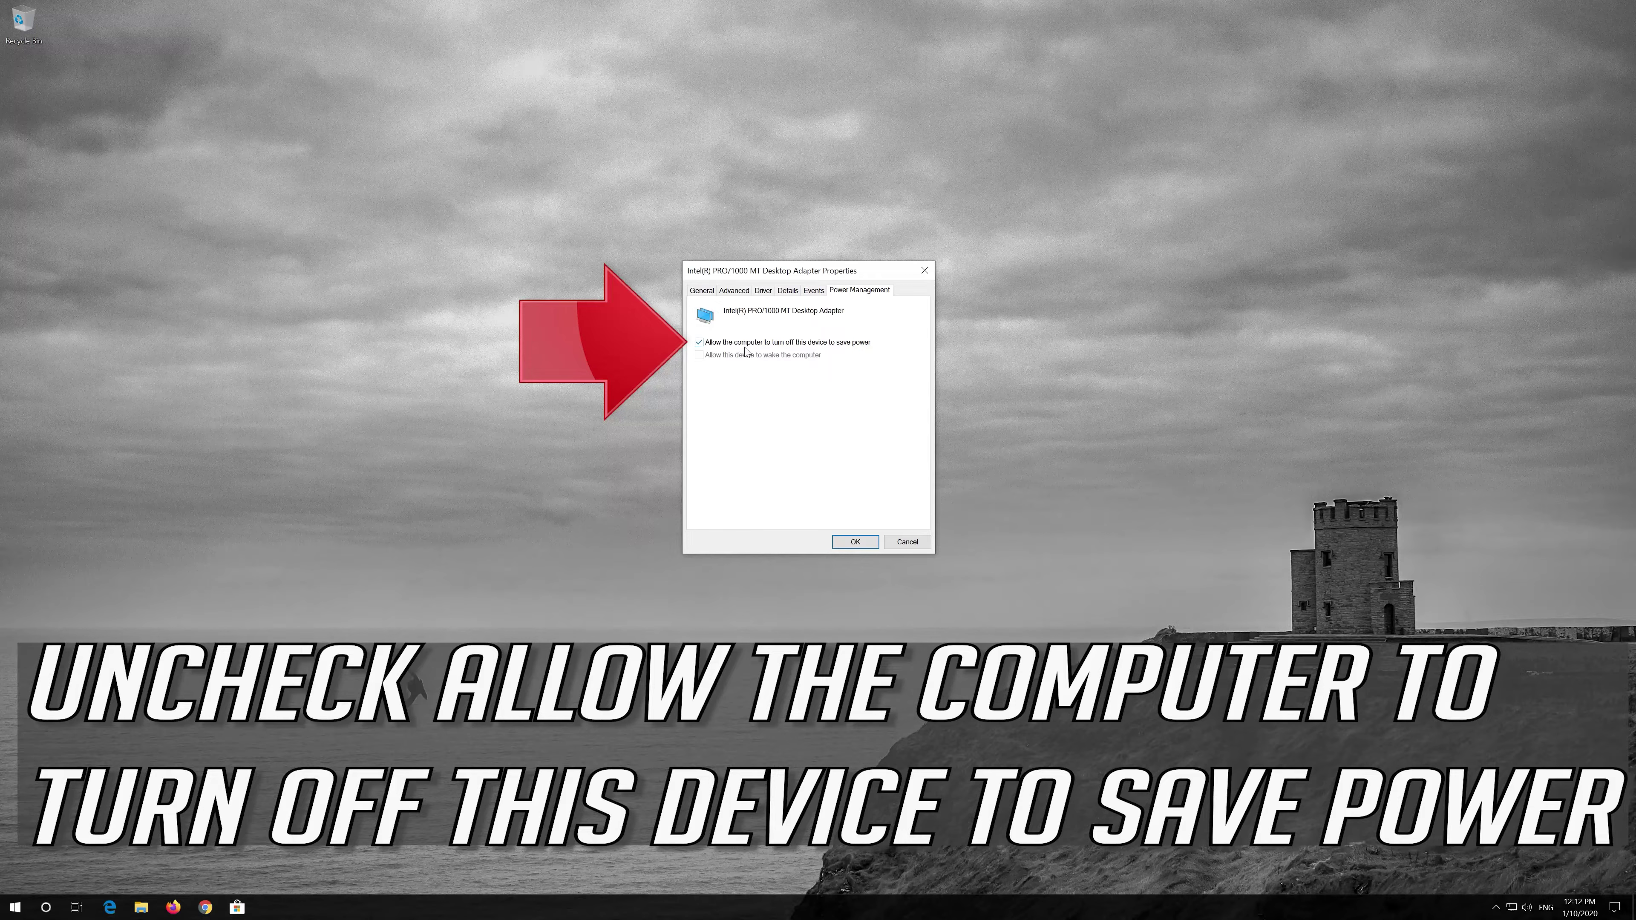
pyautogui.click(699, 343)
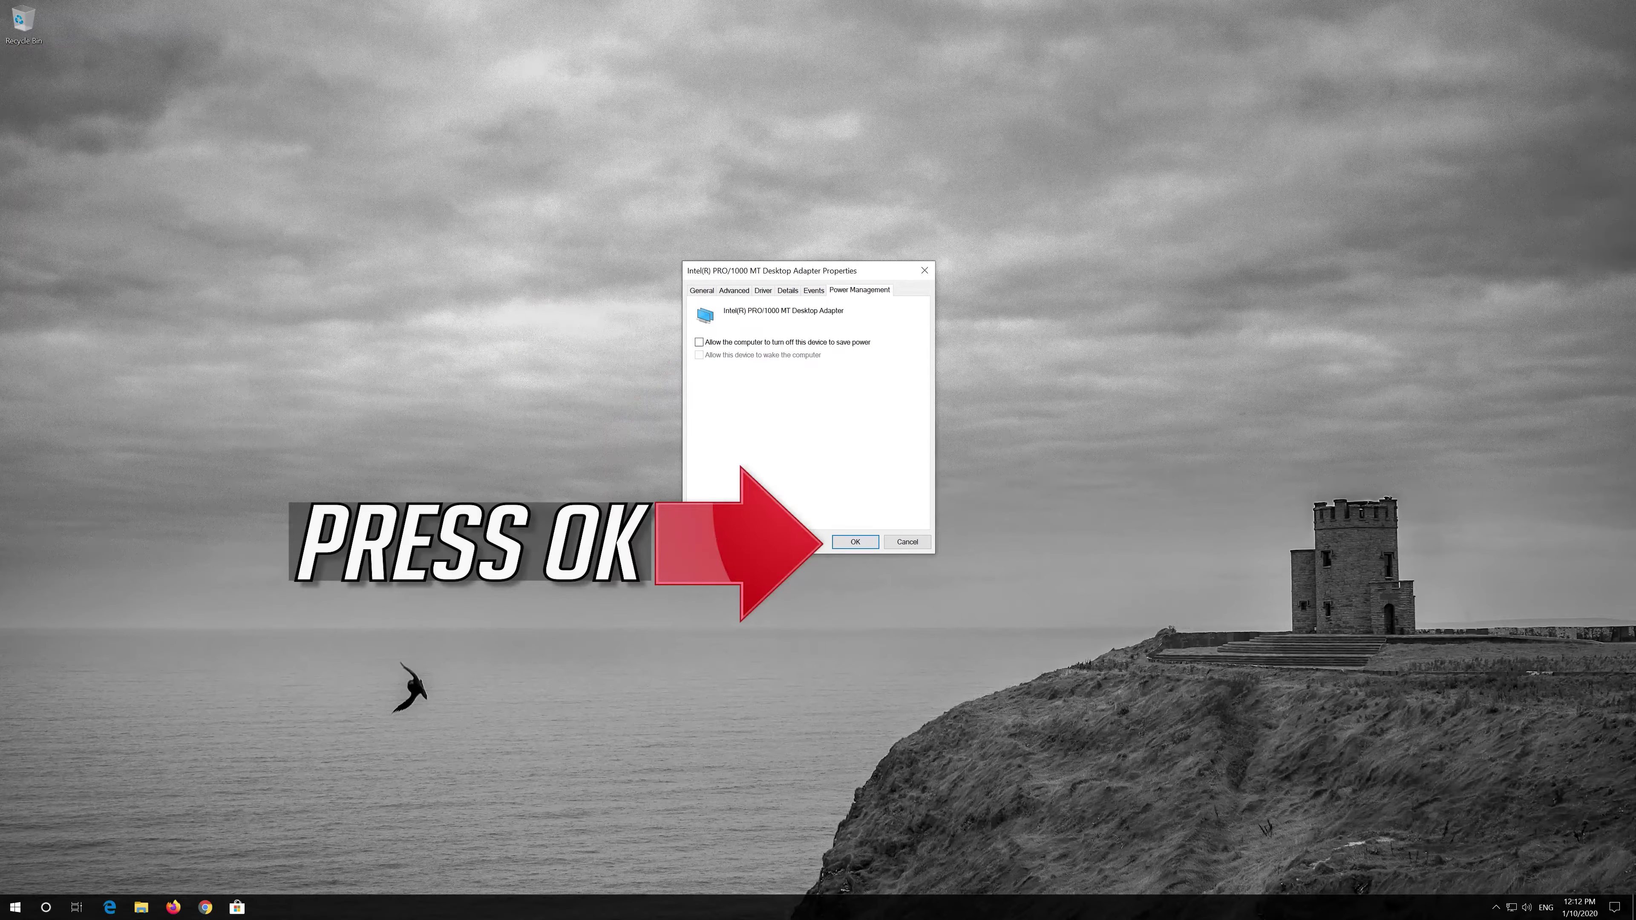
pyautogui.click(857, 544)
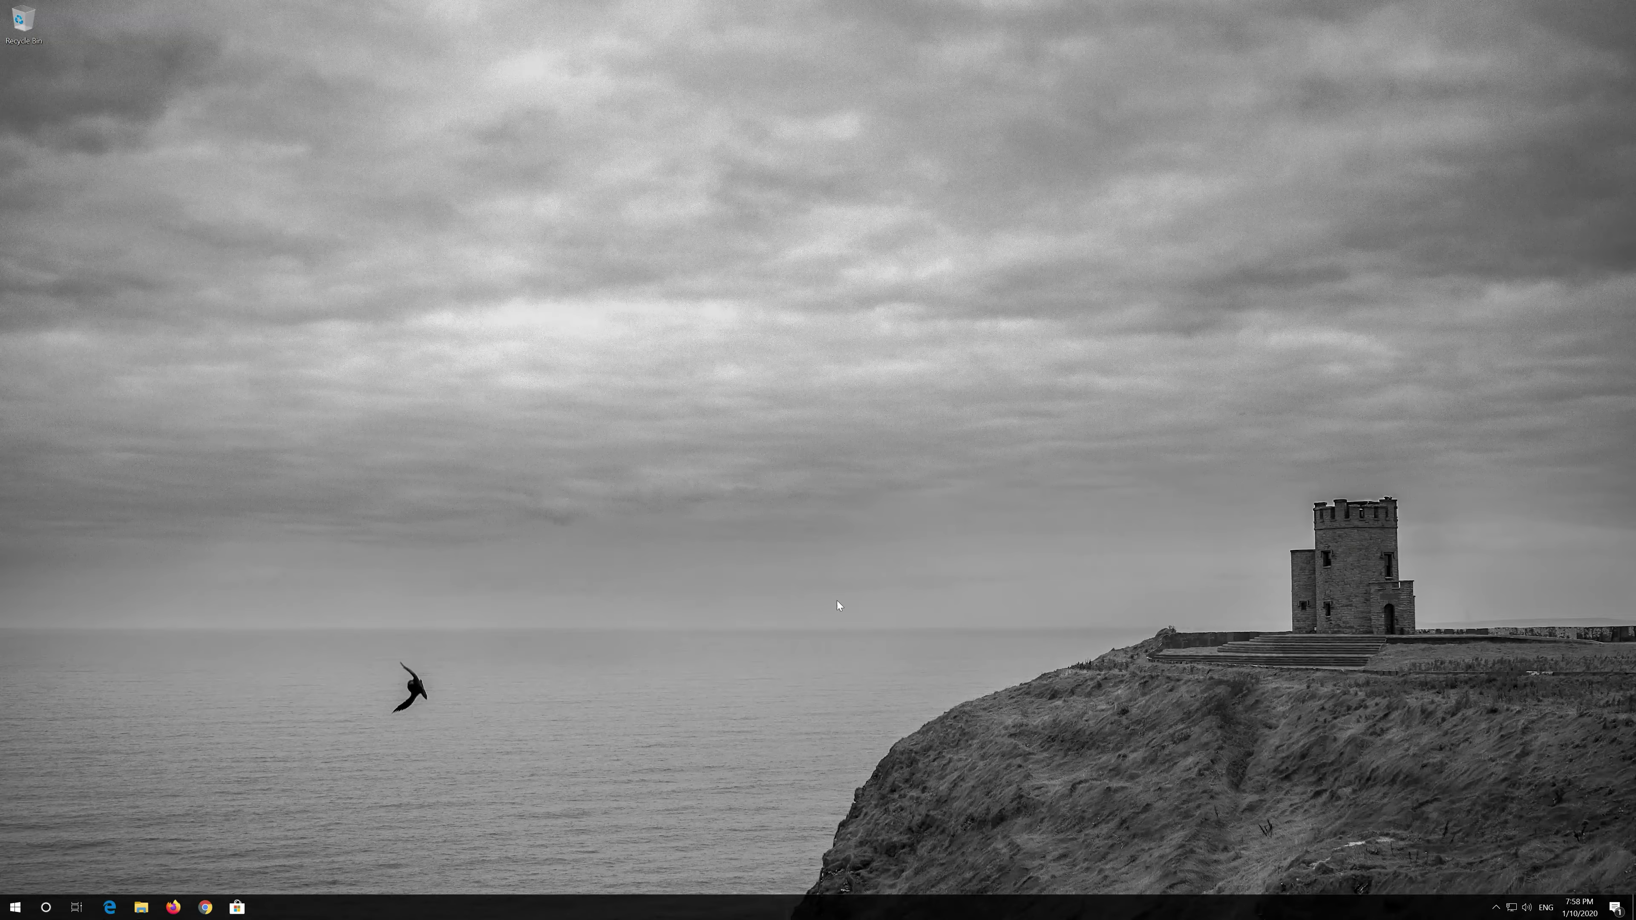
# Open the Network reset page within the Network & Internet settings
pyautogui.press('super')
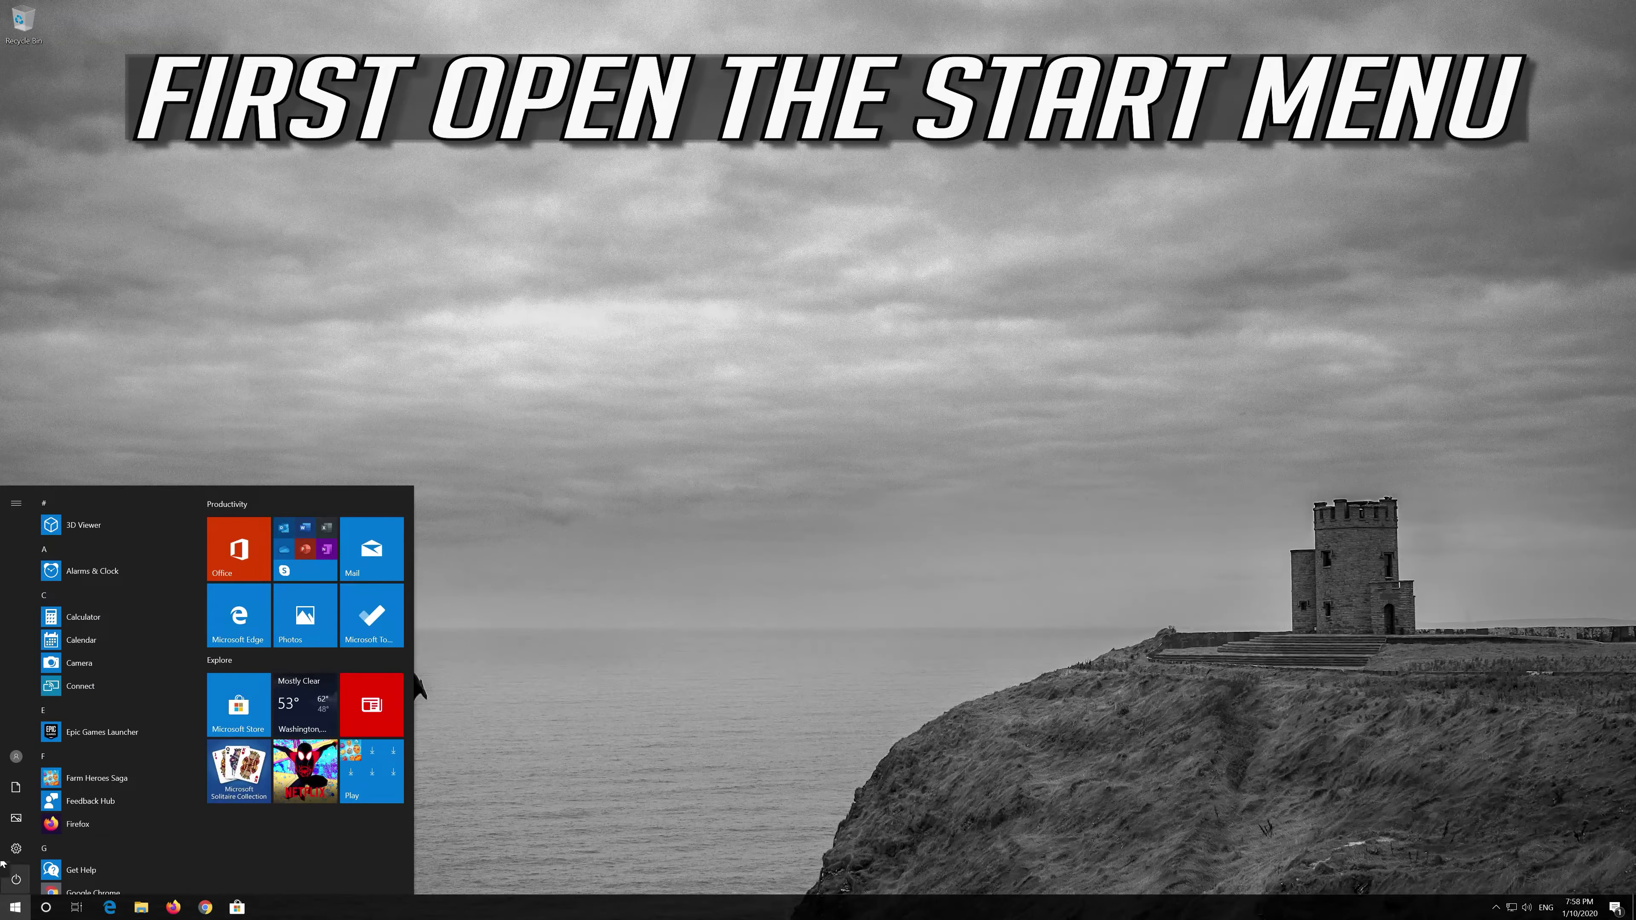
pyautogui.moveTo(16, 849)
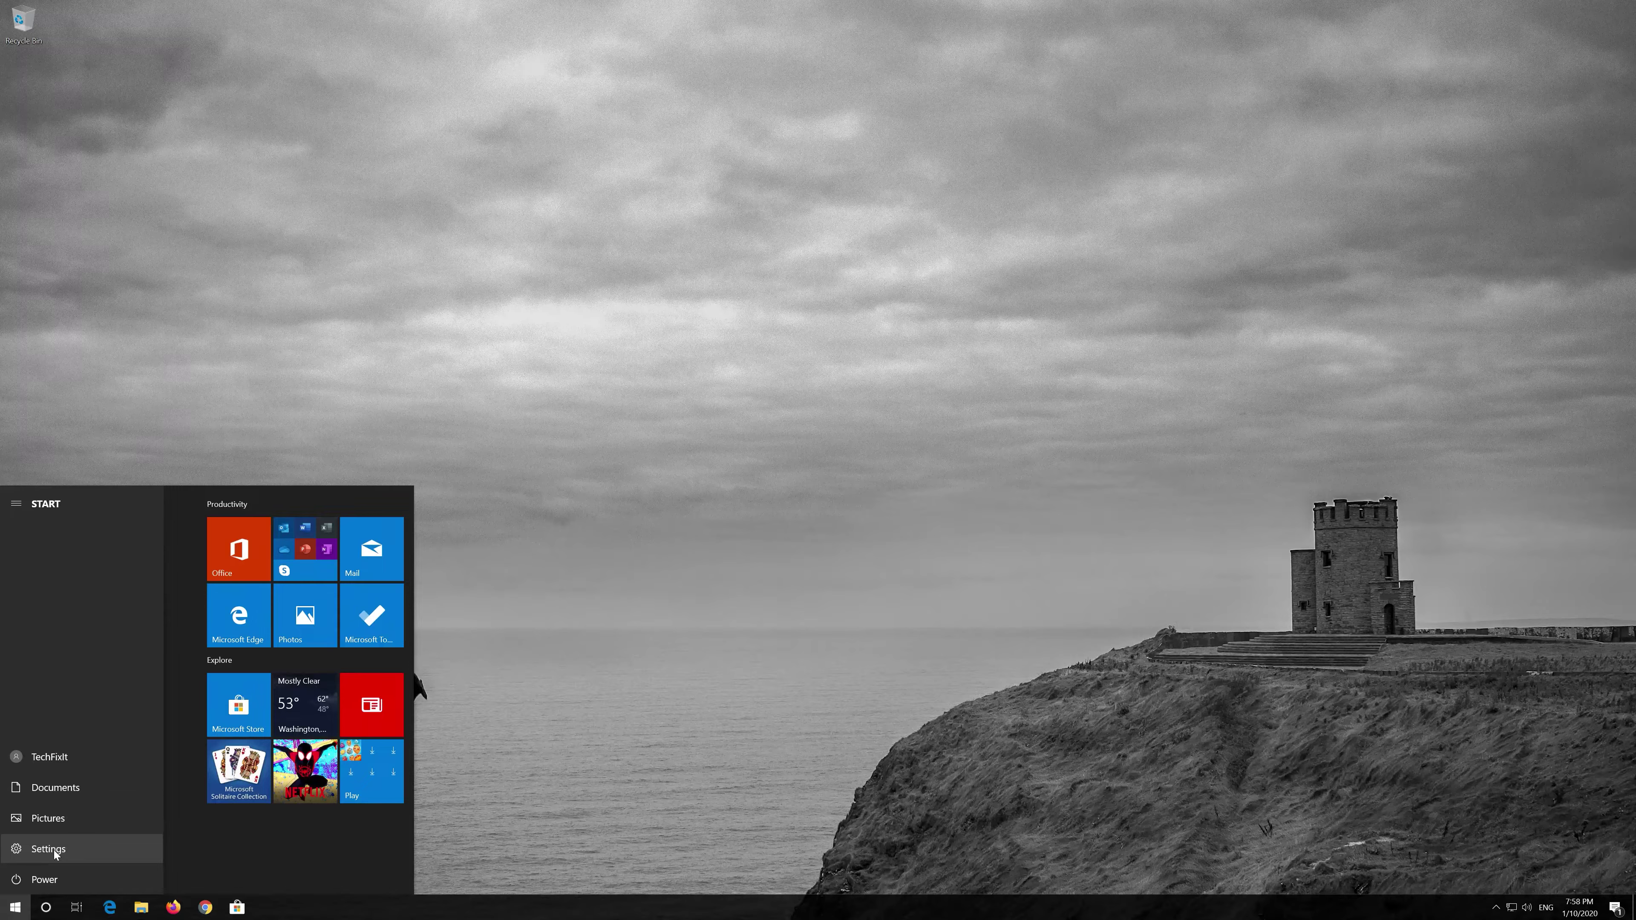
pyautogui.click(53, 849)
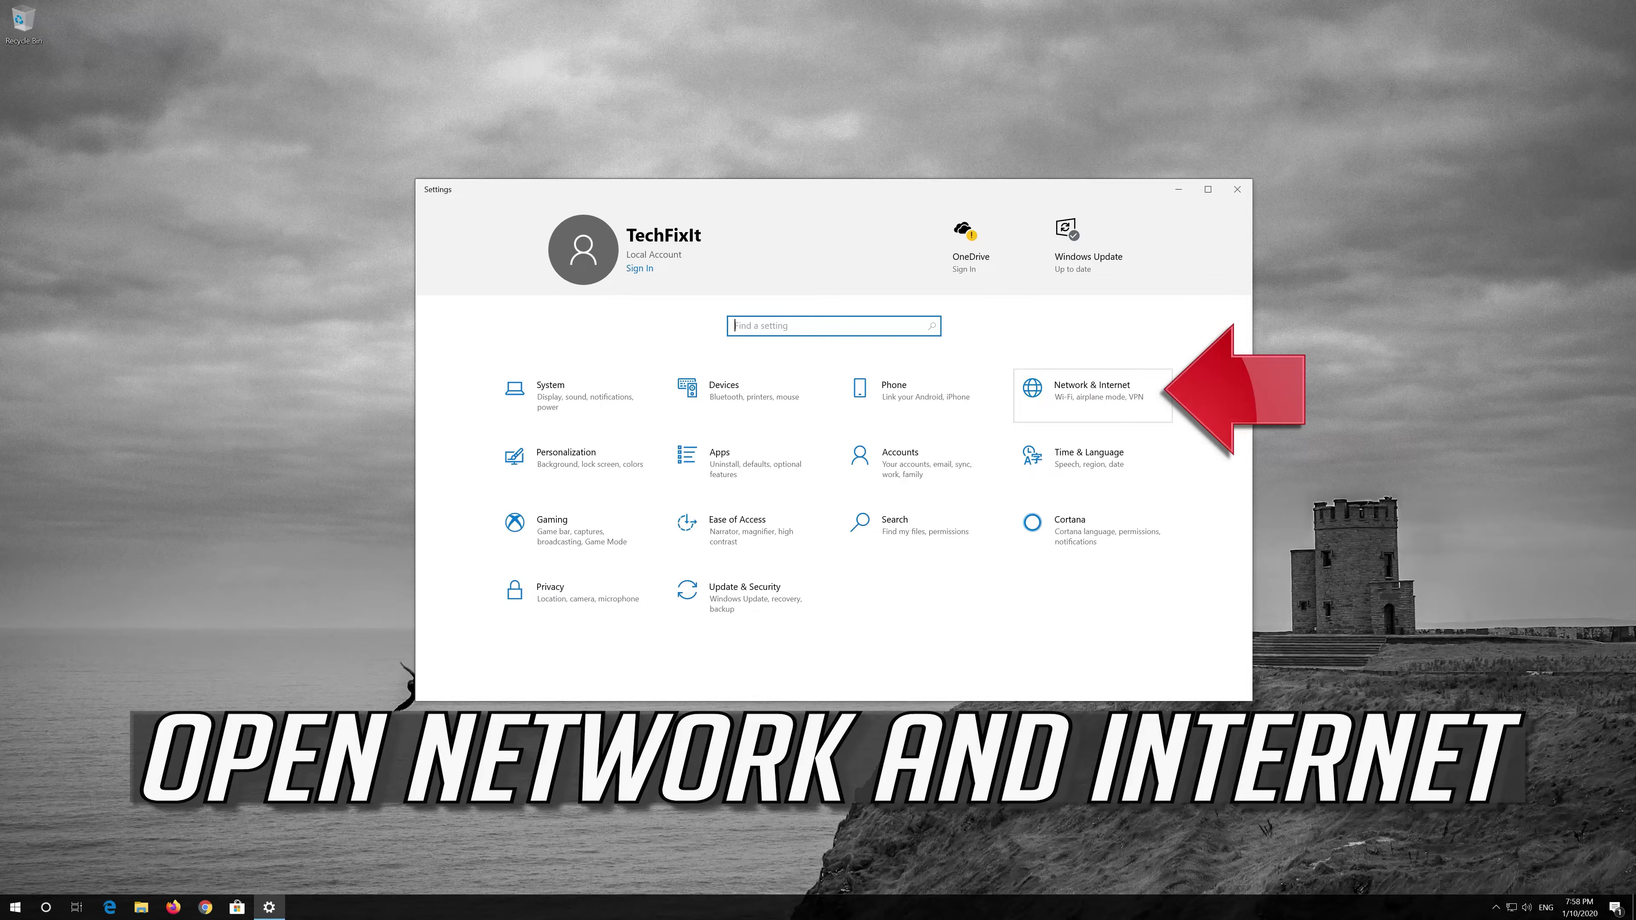
pyautogui.click(1088, 398)
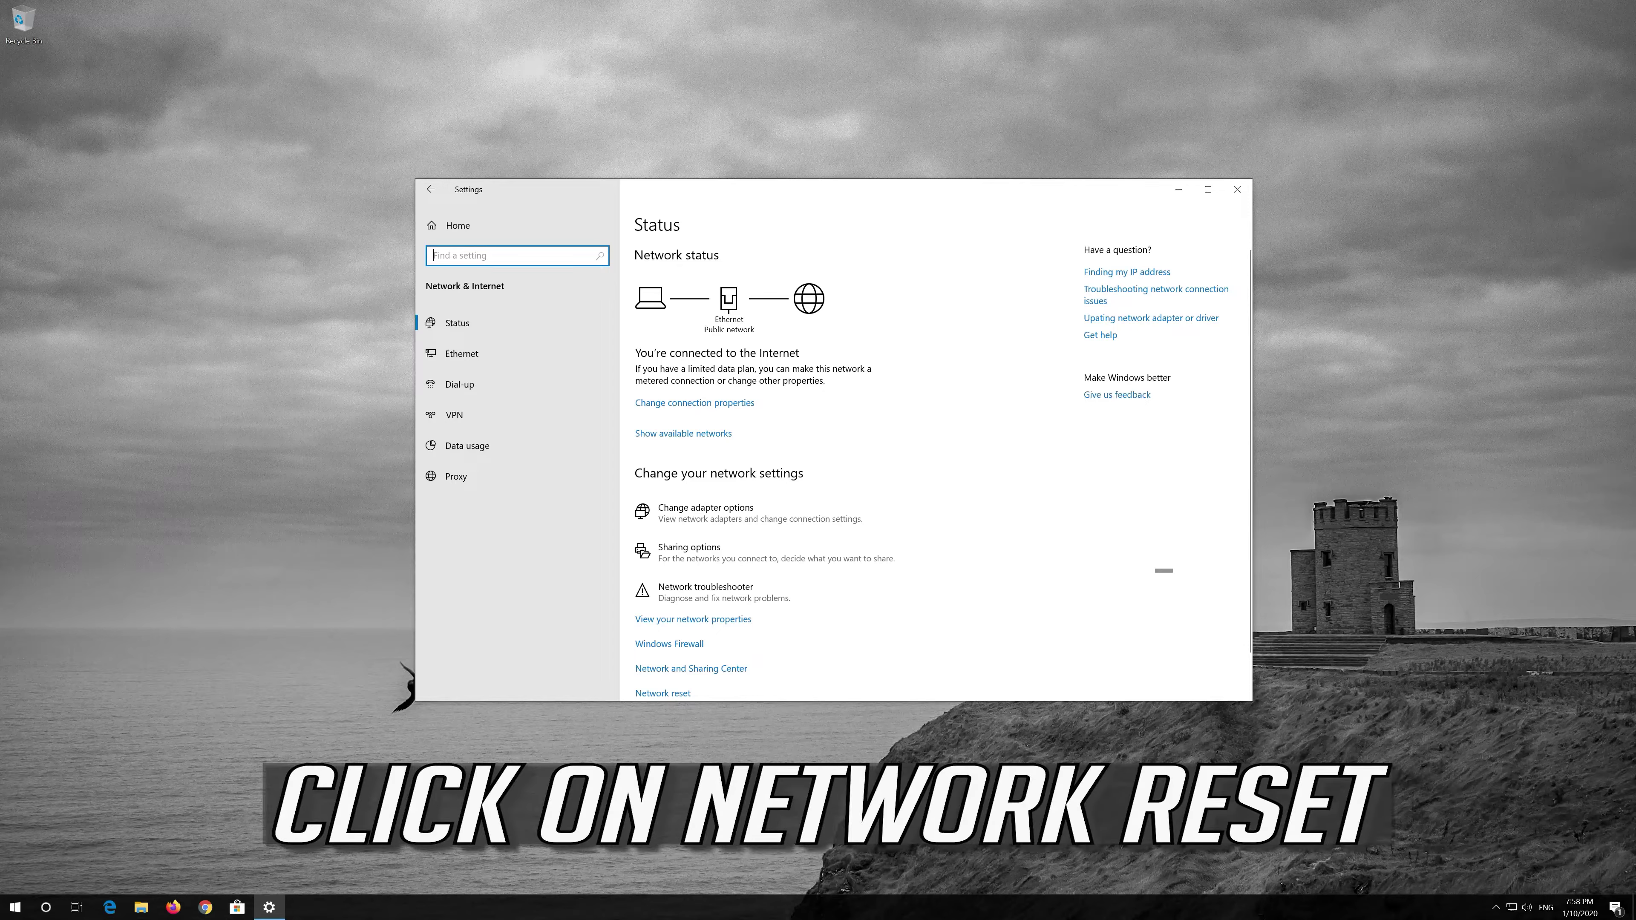
pyautogui.scroll(-2, 786, 454)
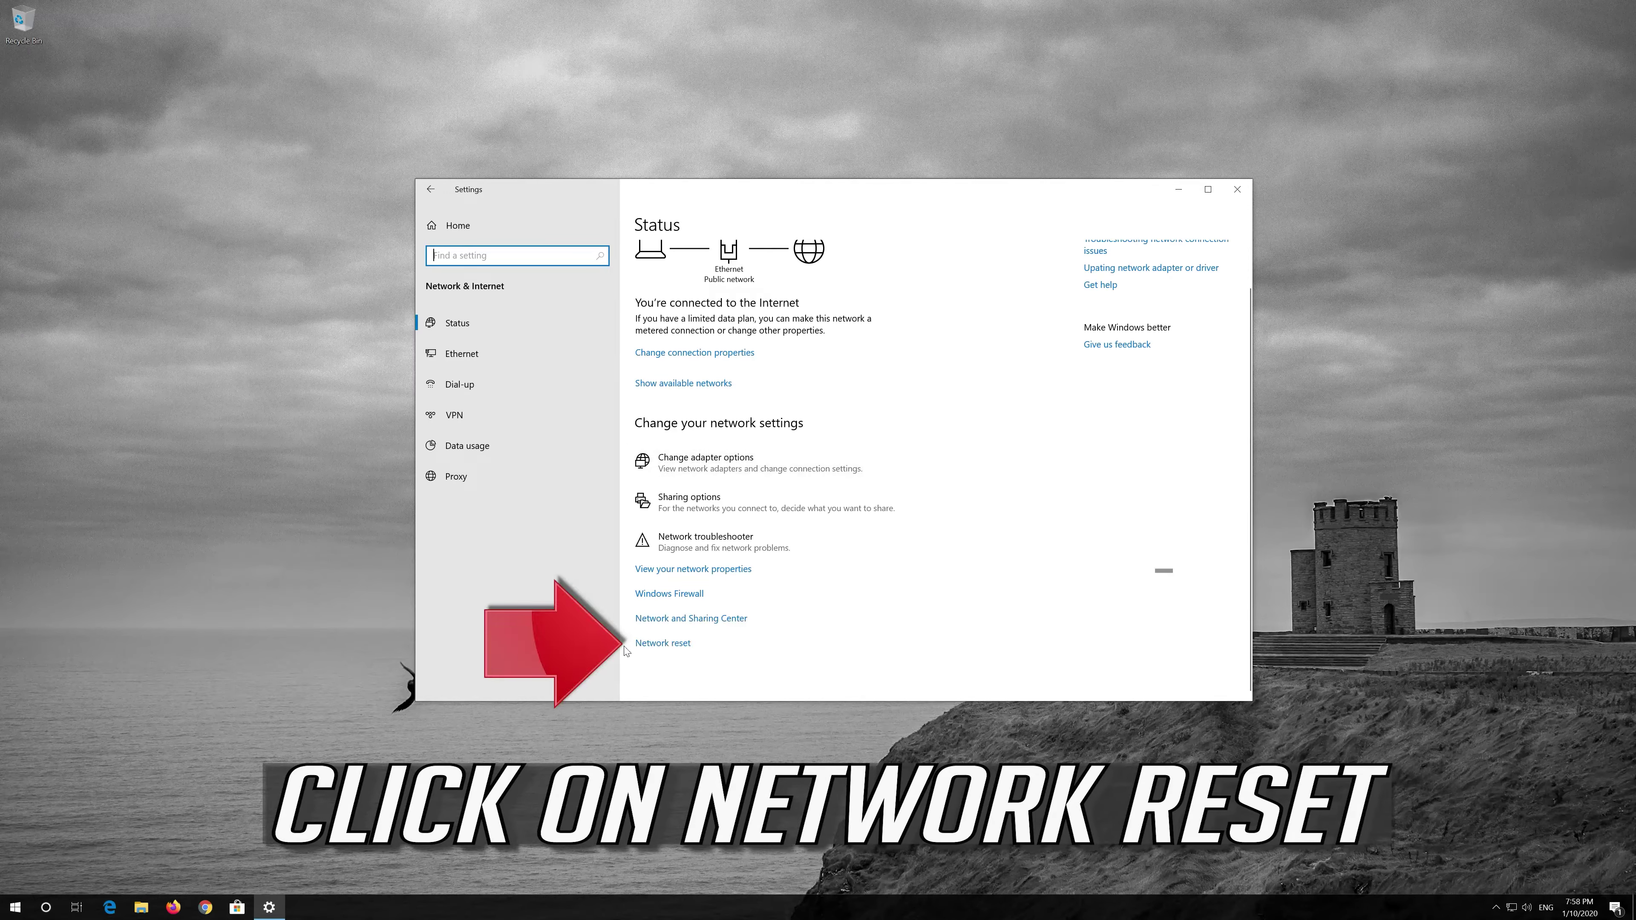
pyautogui.click(673, 643)
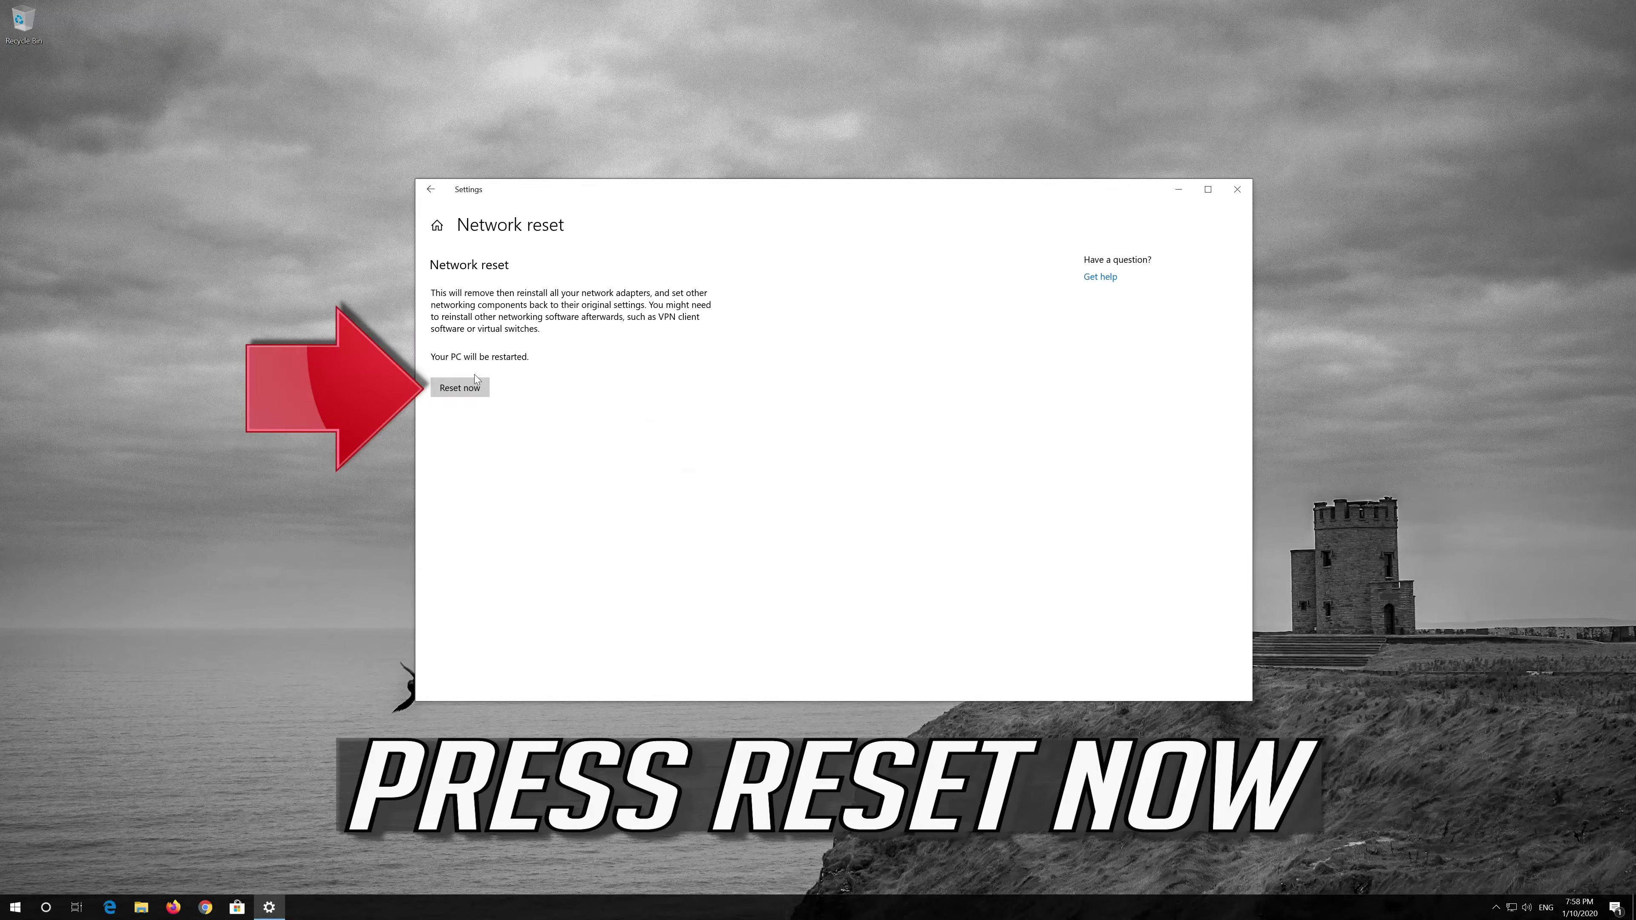
# Reset all network settings, dismiss the sign-out notice and close Settings
pyautogui.click(447, 390)
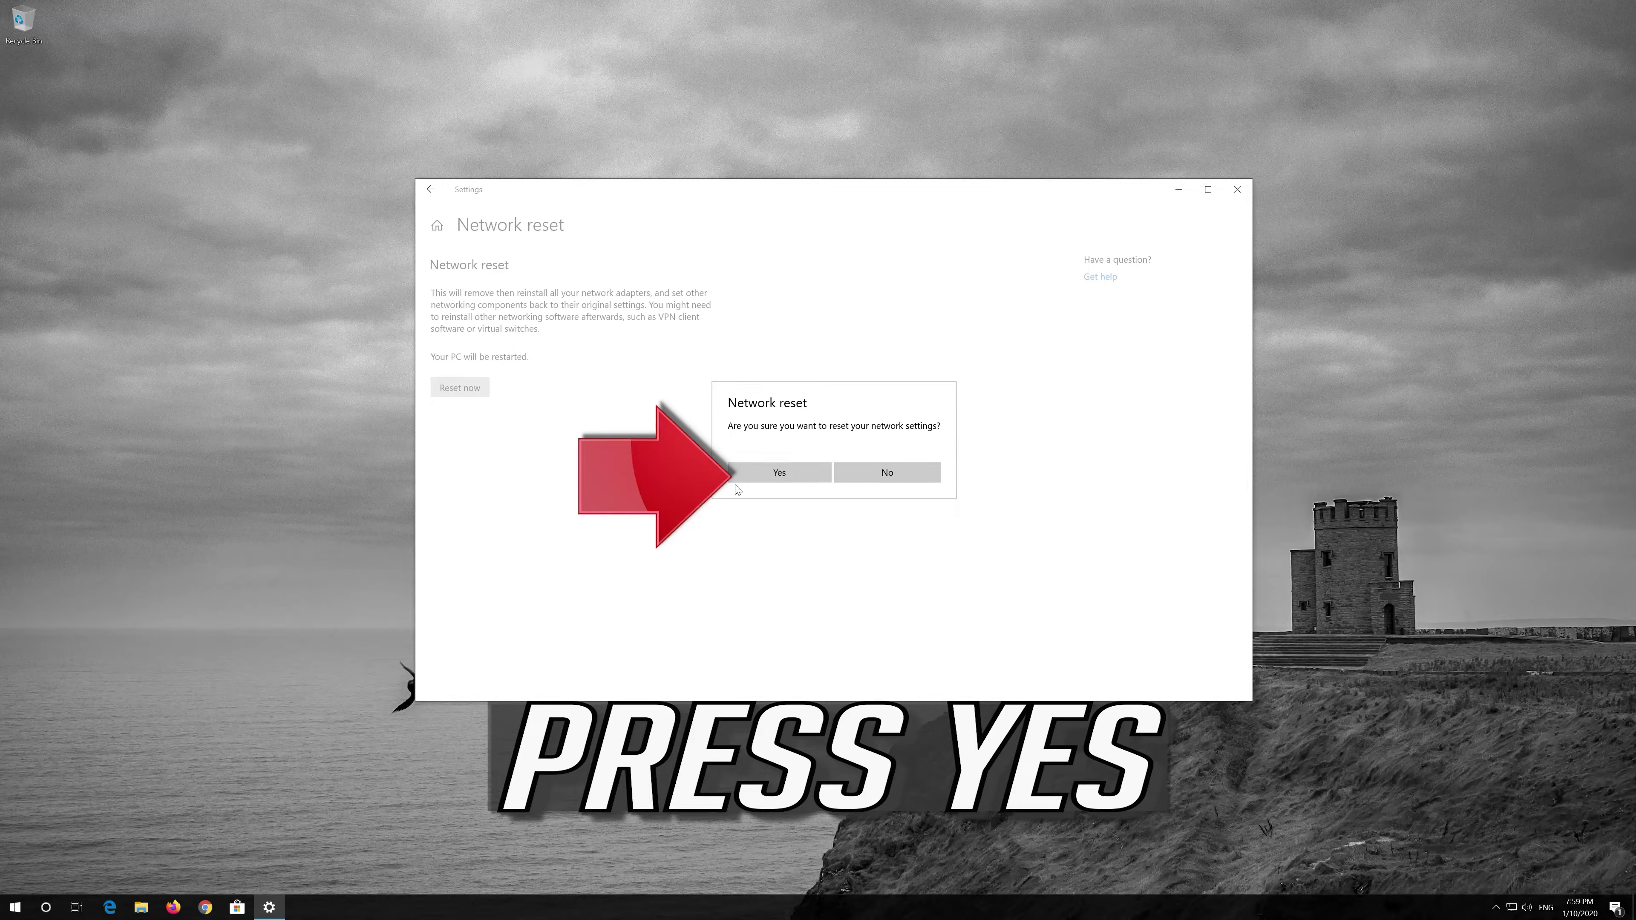
pyautogui.click(777, 475)
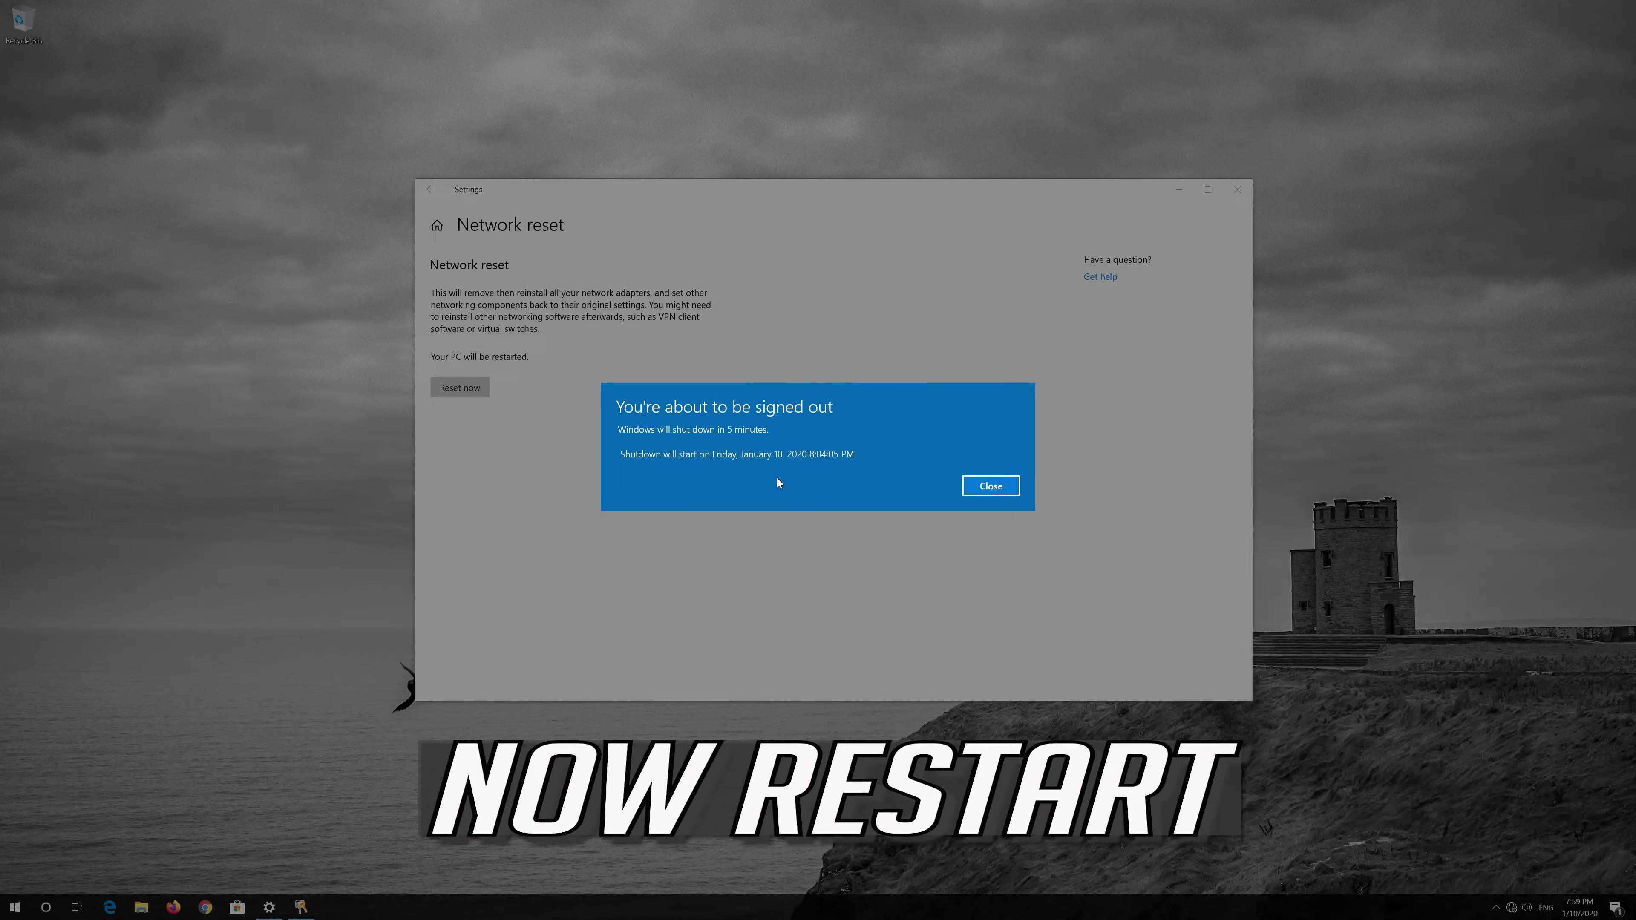
pyautogui.click(1016, 489)
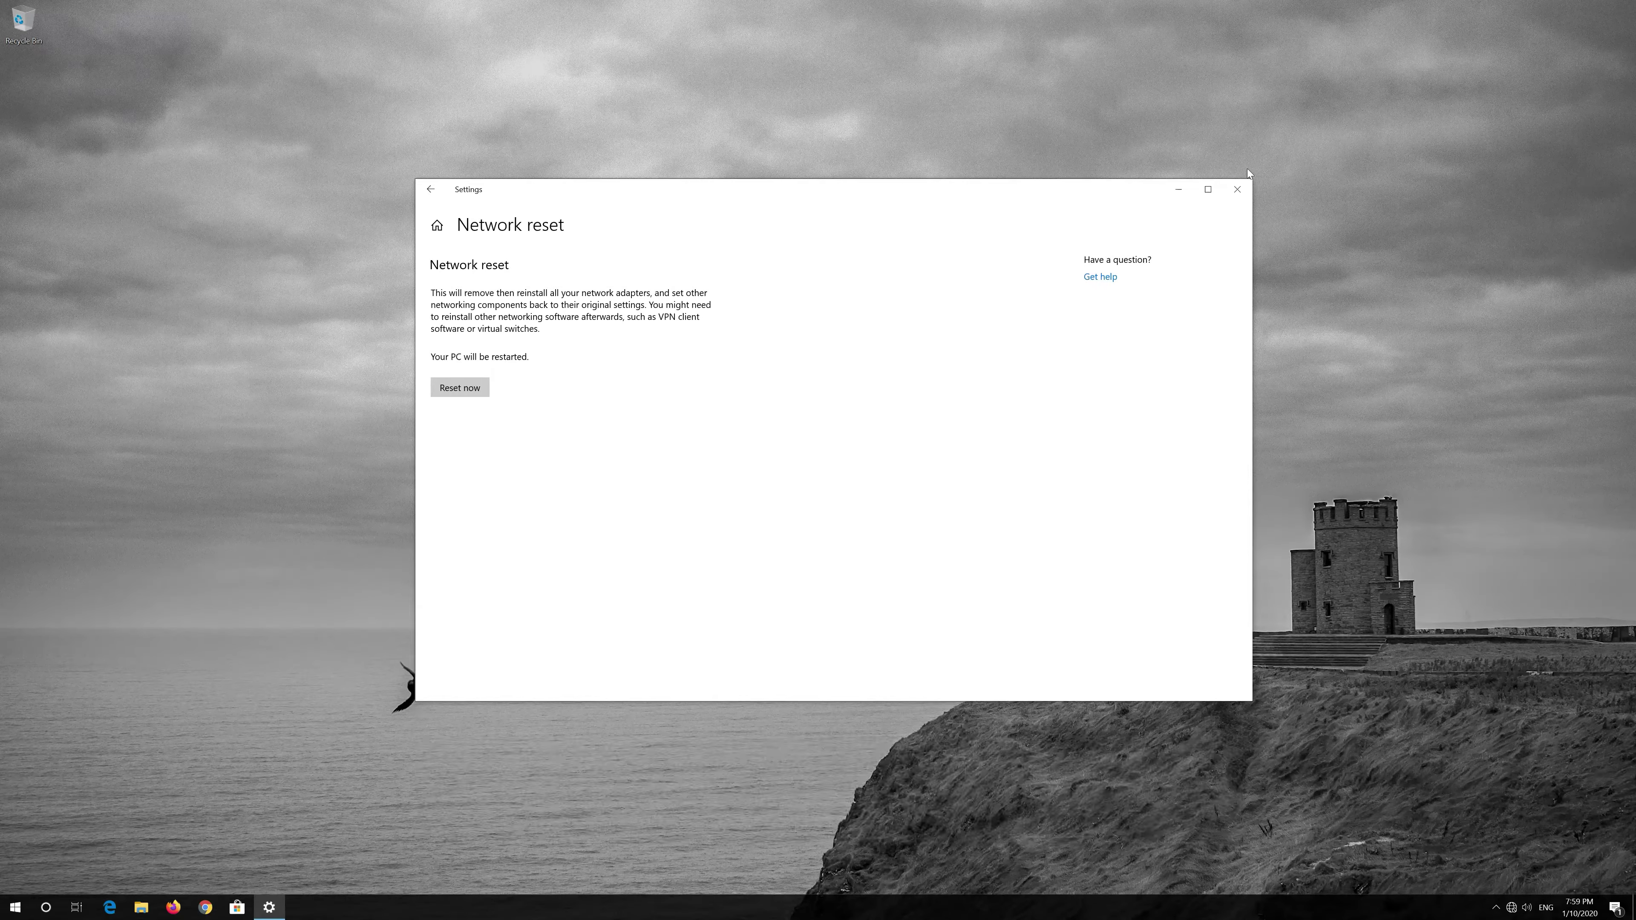
pyautogui.click(1238, 190)
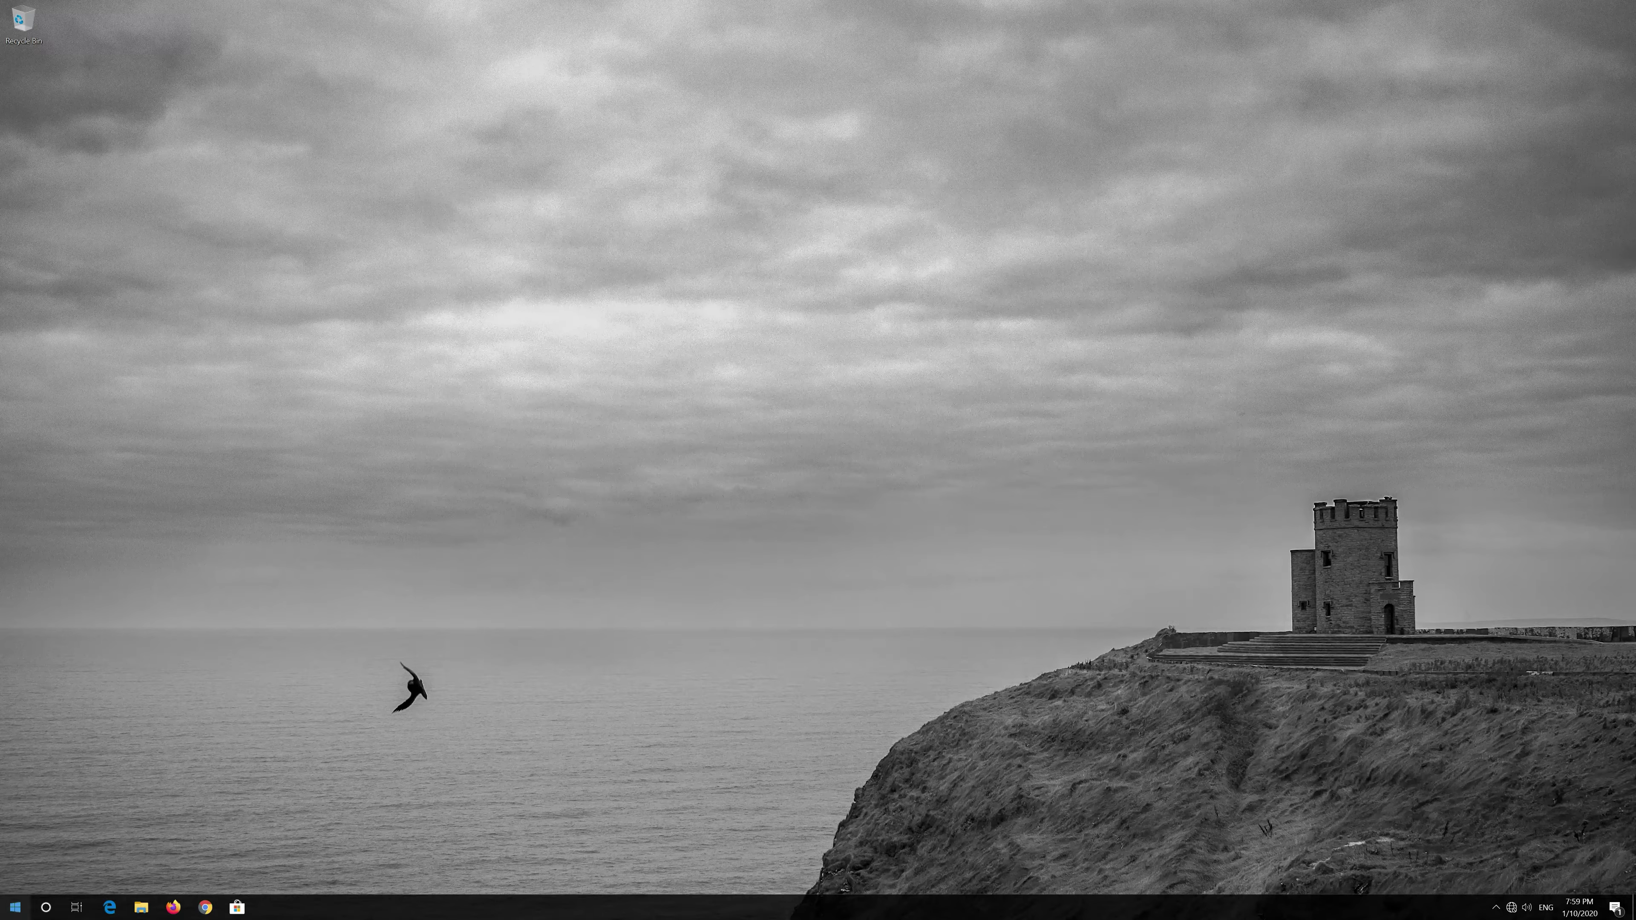
# Restart the computer and allow the PC to be discoverable by other devices on the network
pyautogui.click(2, 914)
pyautogui.moveTo(19, 874)
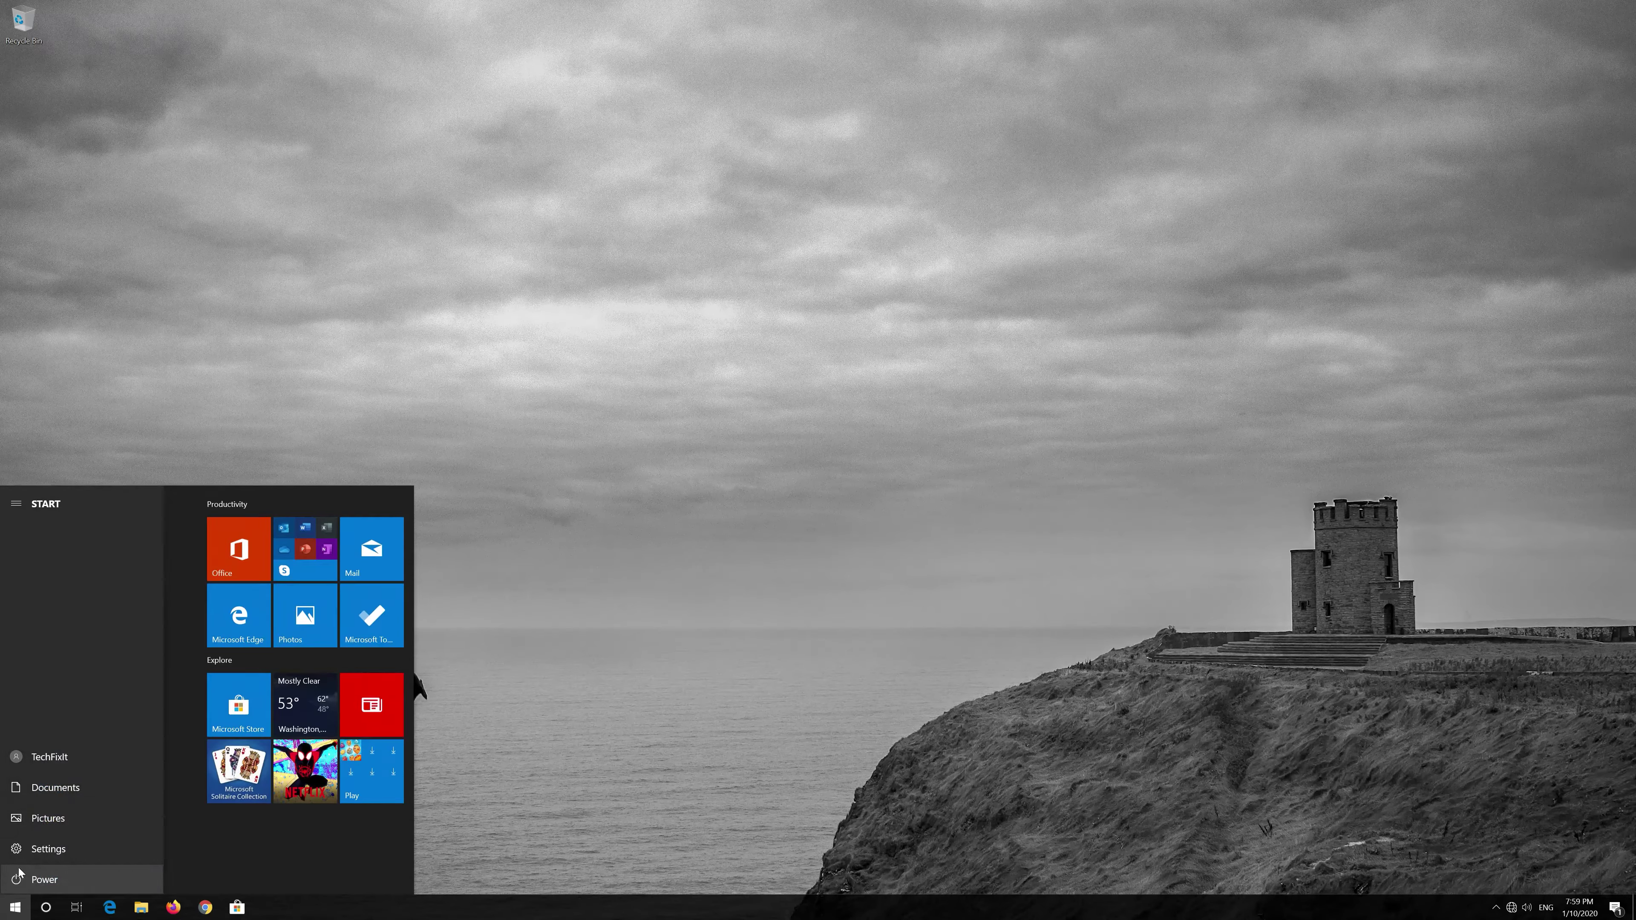
pyautogui.click(23, 877)
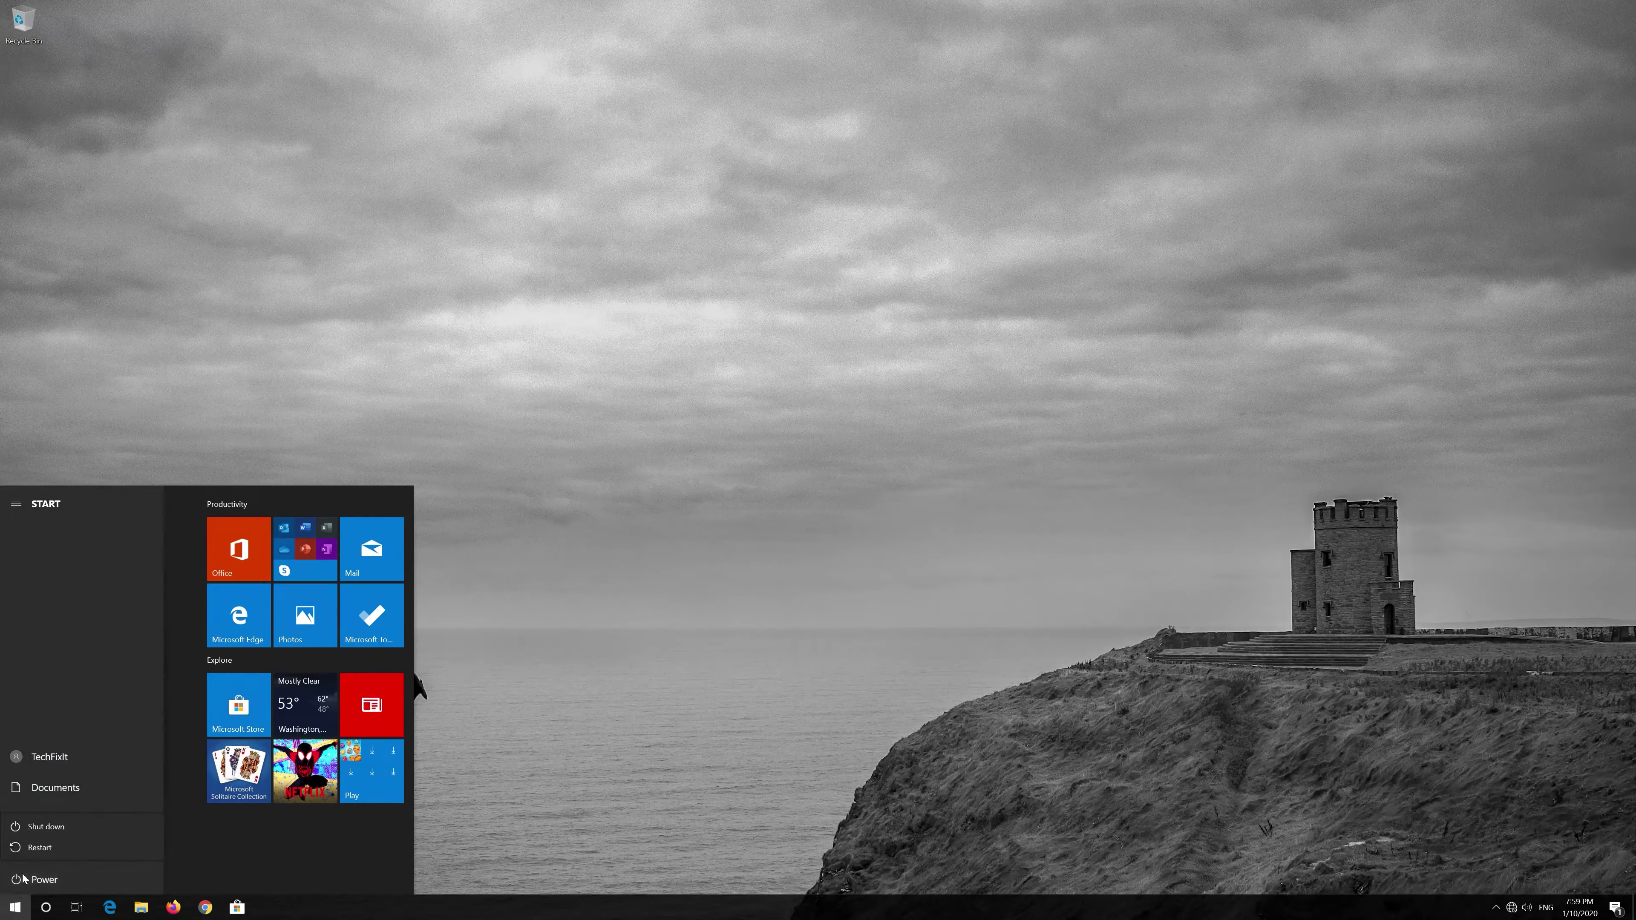
pyautogui.click(39, 847)
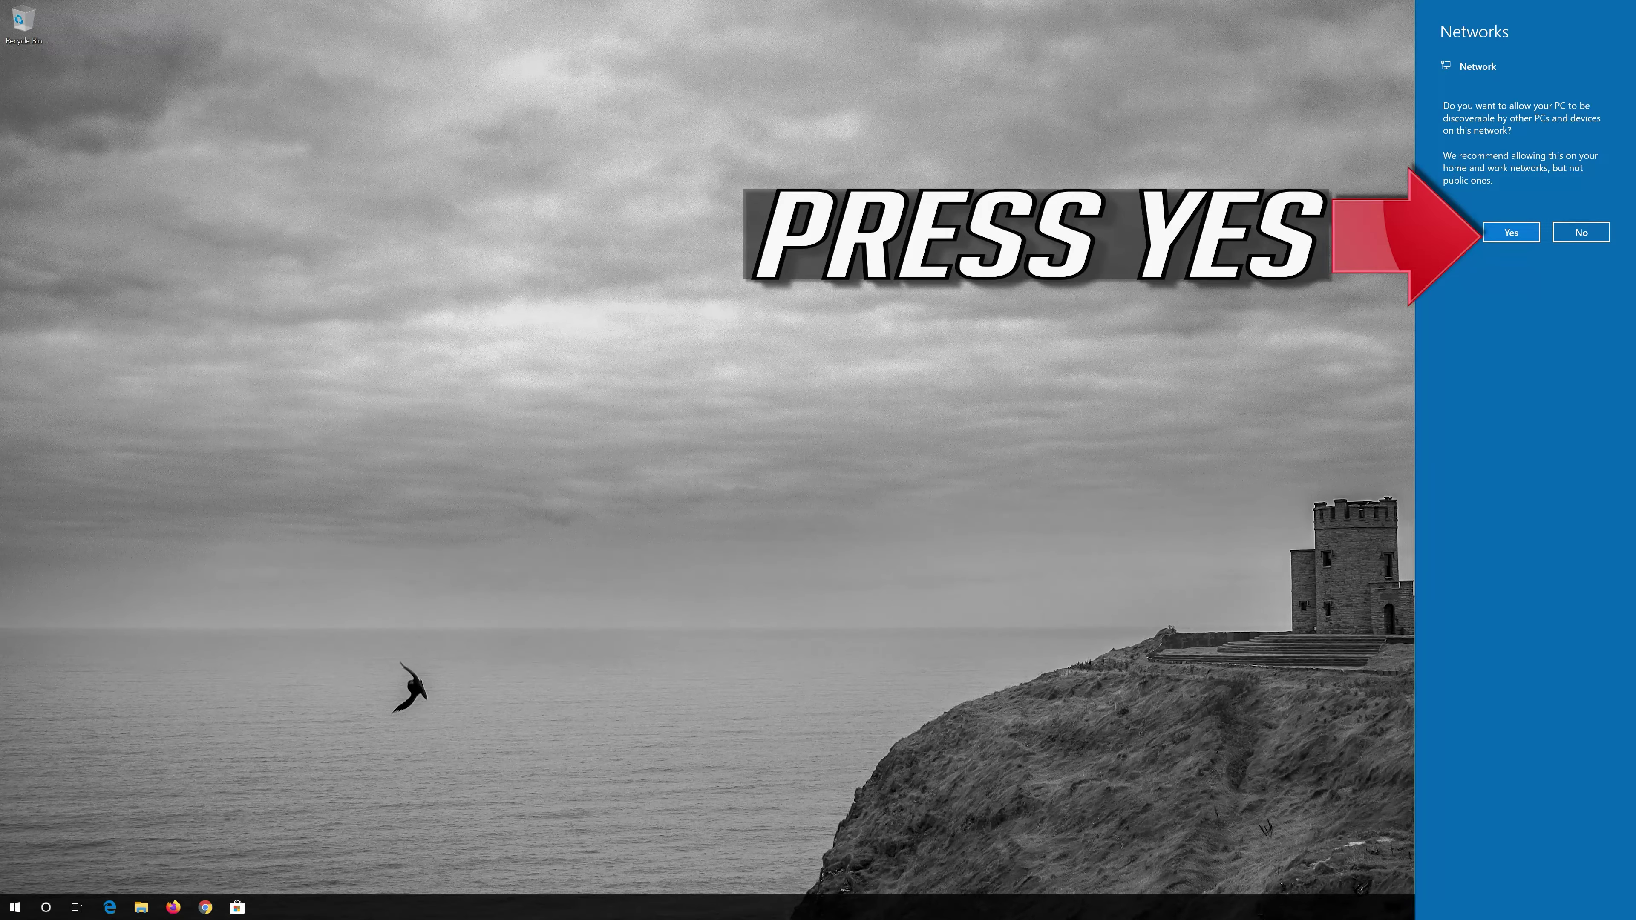
pyautogui.click(1508, 237)
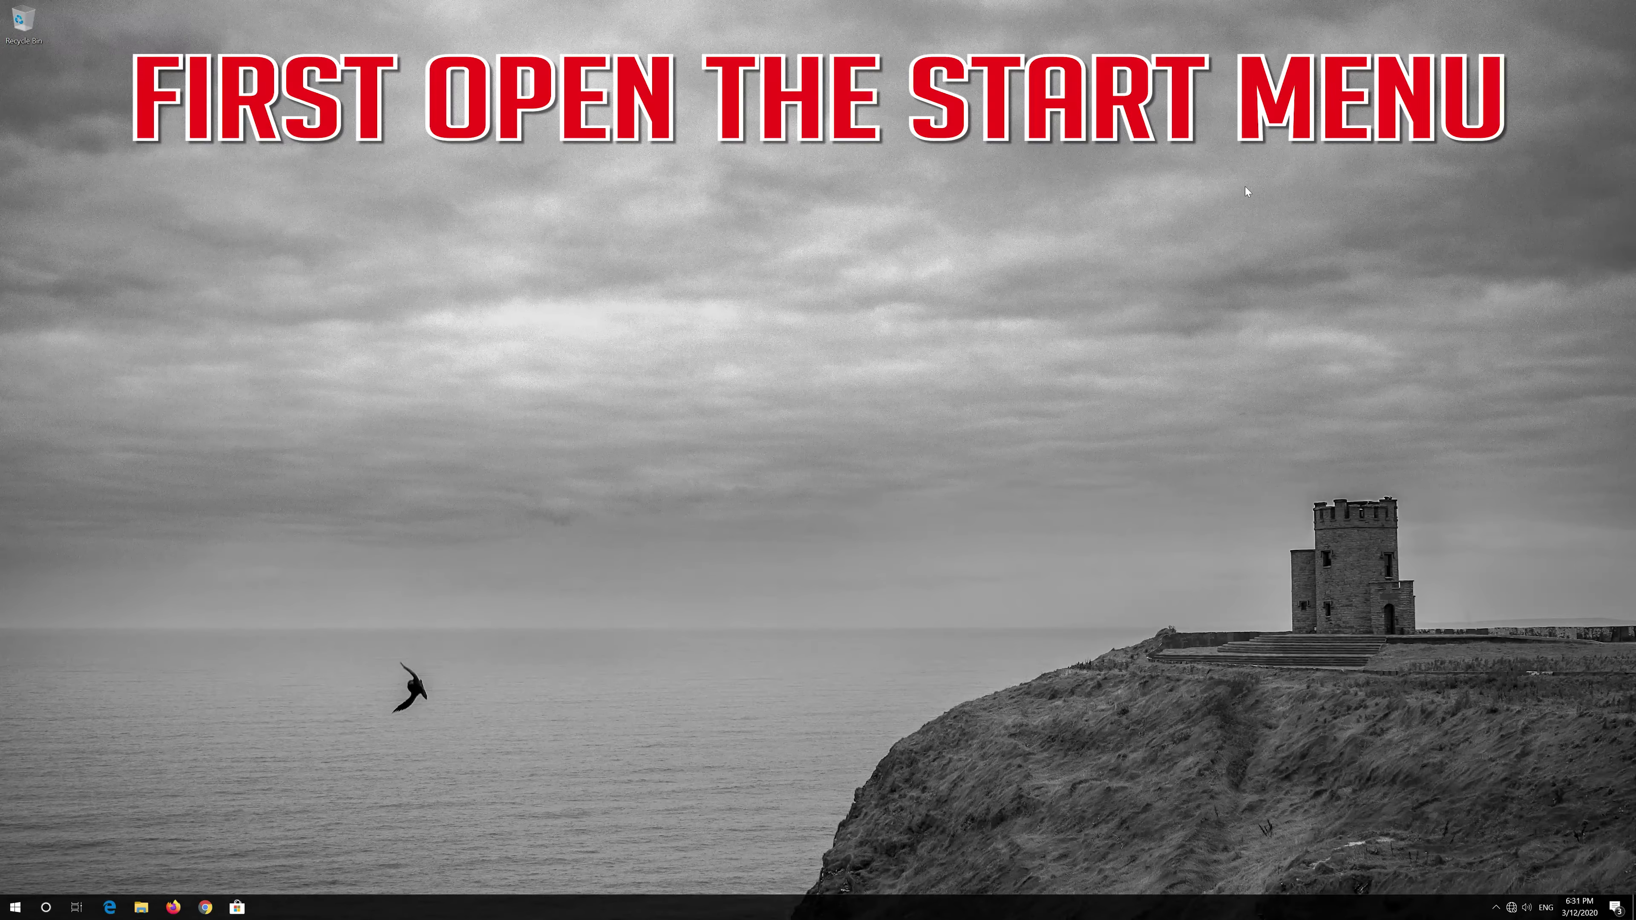
# Open the Troubleshoot page within the Update & Security settings
pyautogui.press('super')
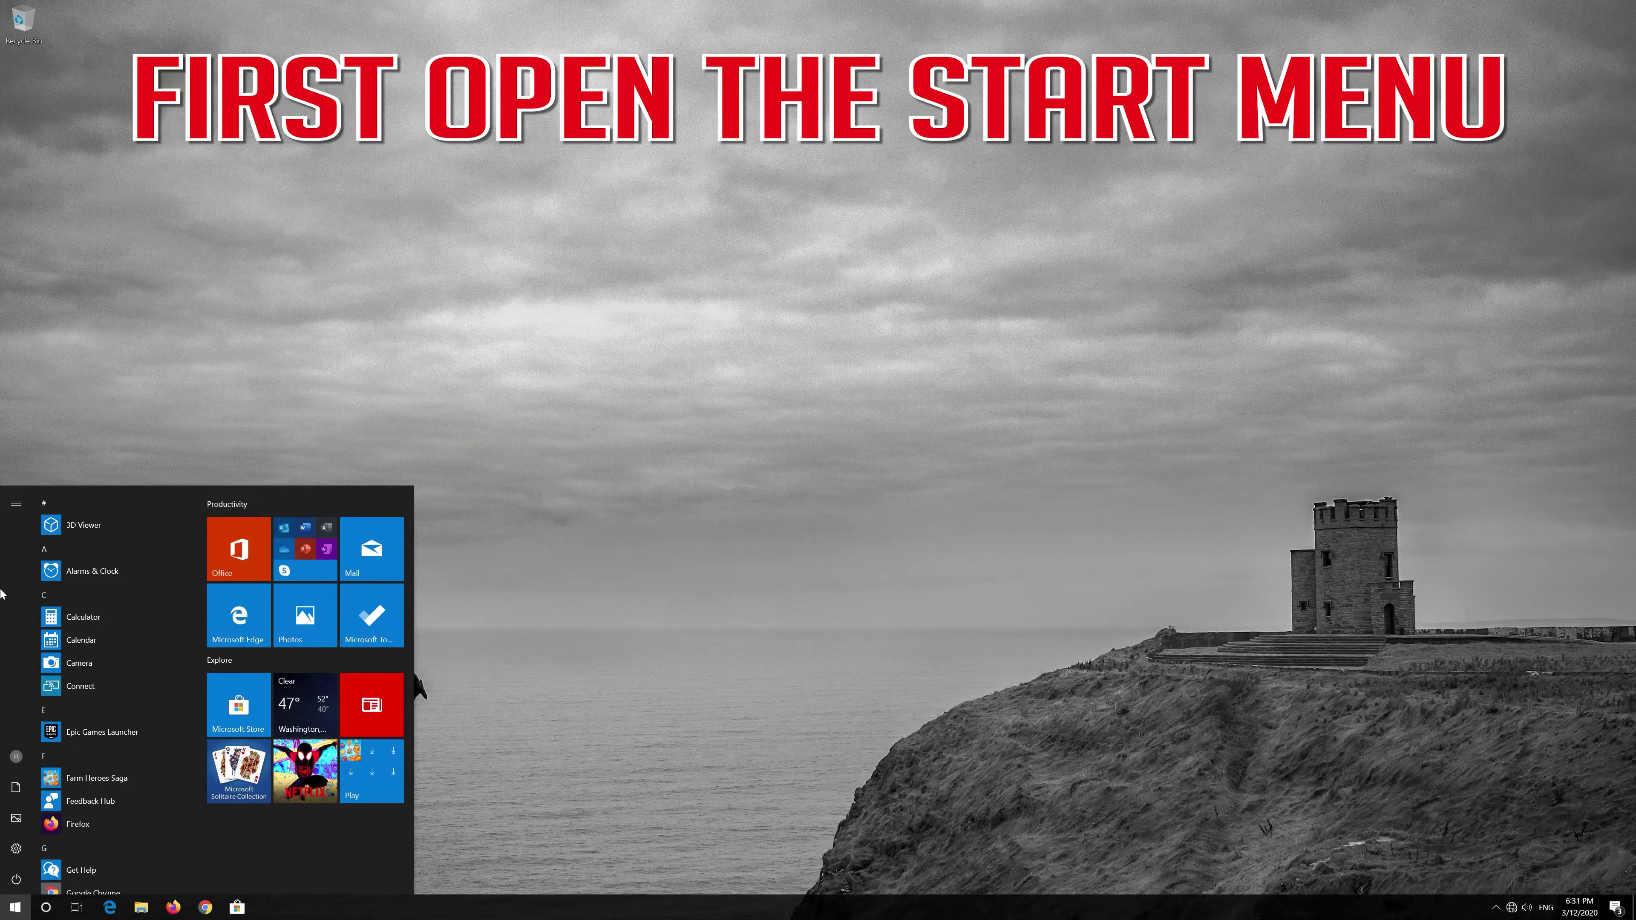
pyautogui.moveTo(10, 862)
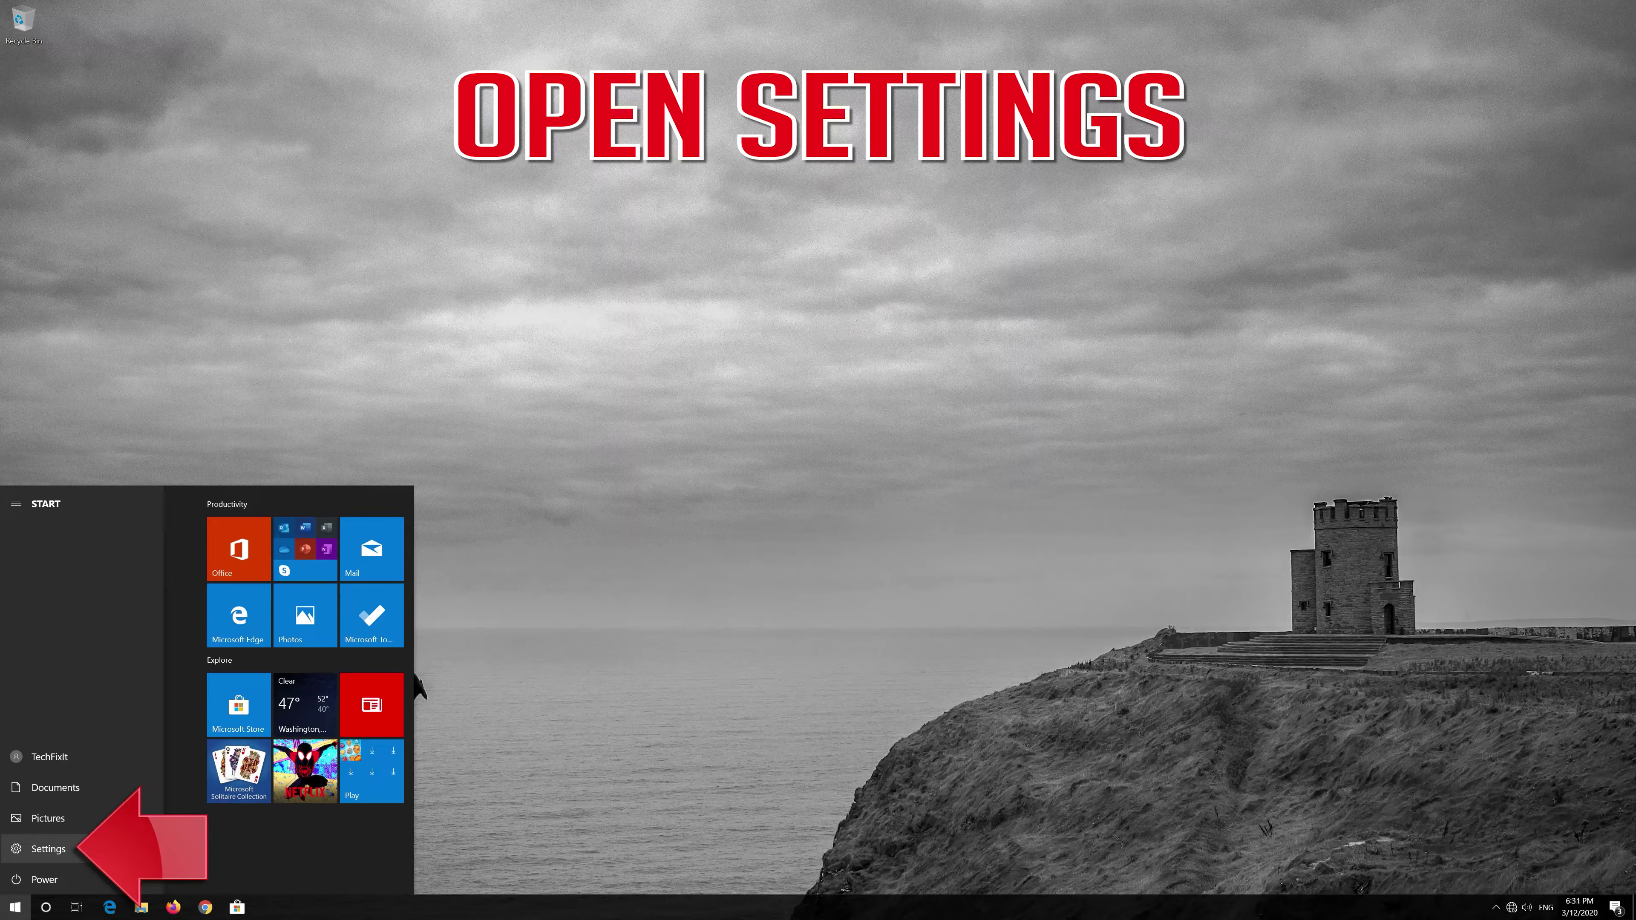
pyautogui.click(113, 850)
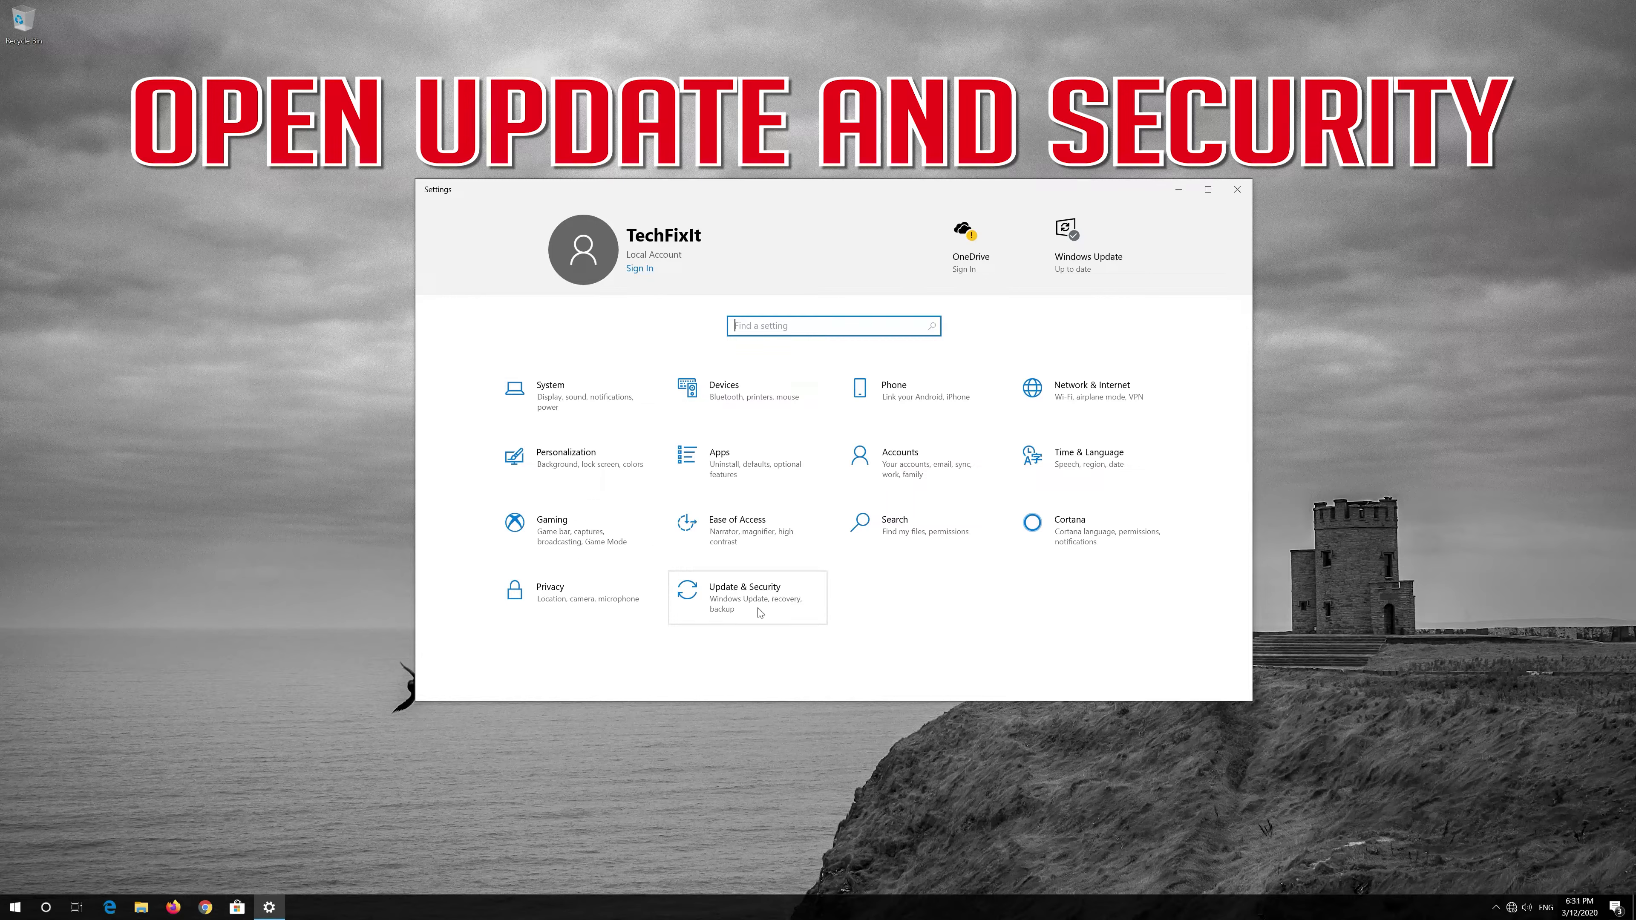
pyautogui.click(728, 608)
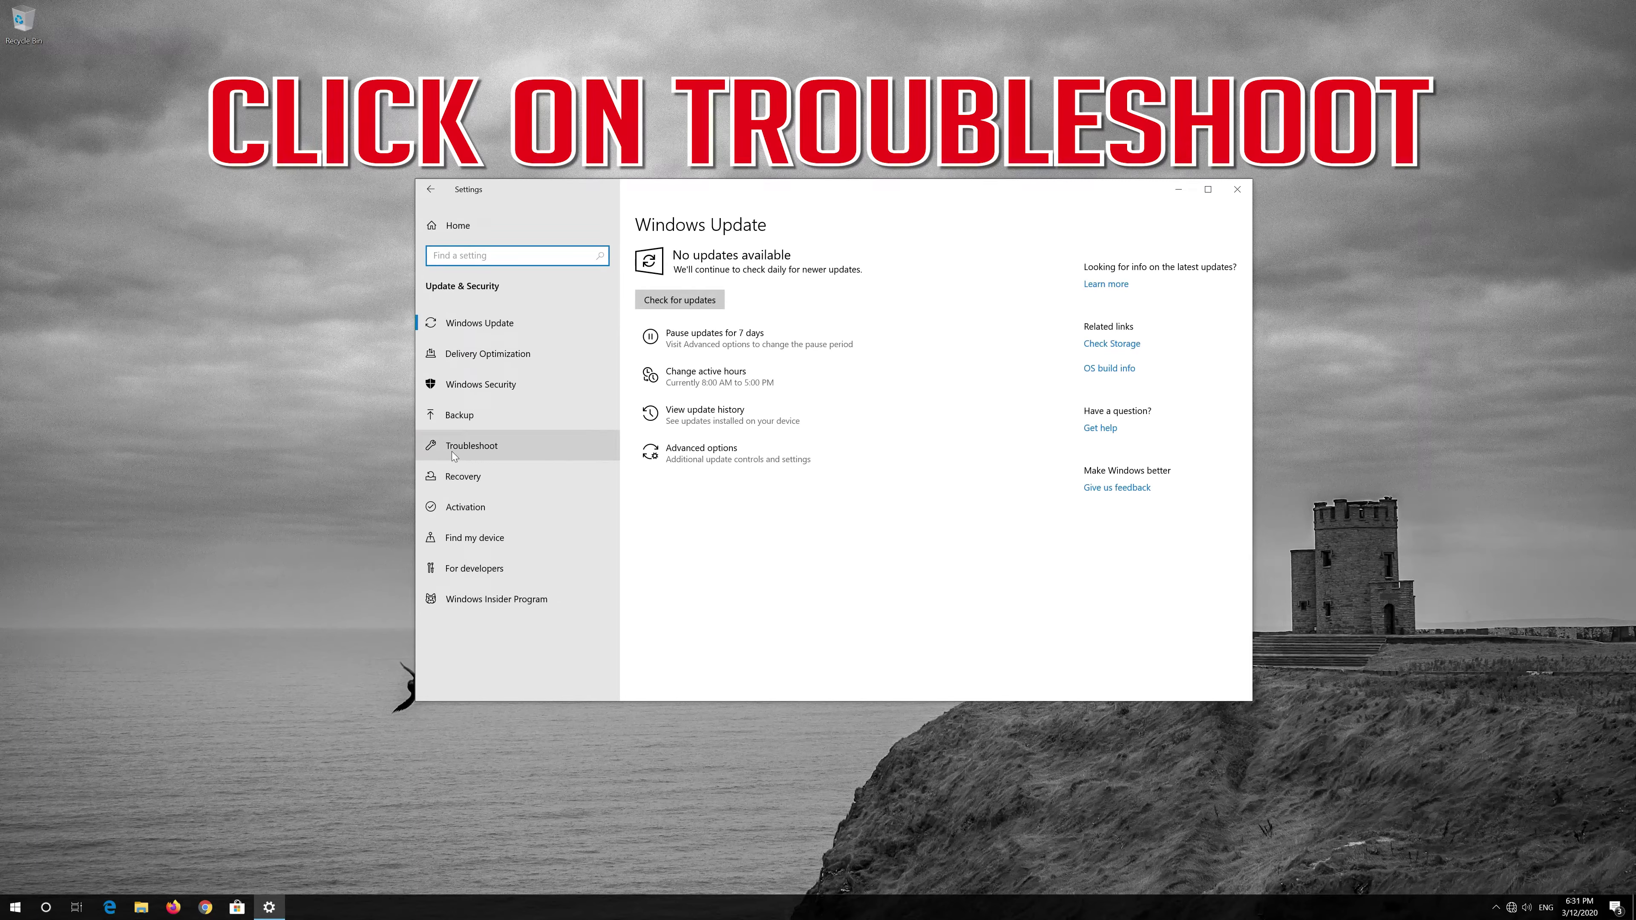
pyautogui.click(529, 449)
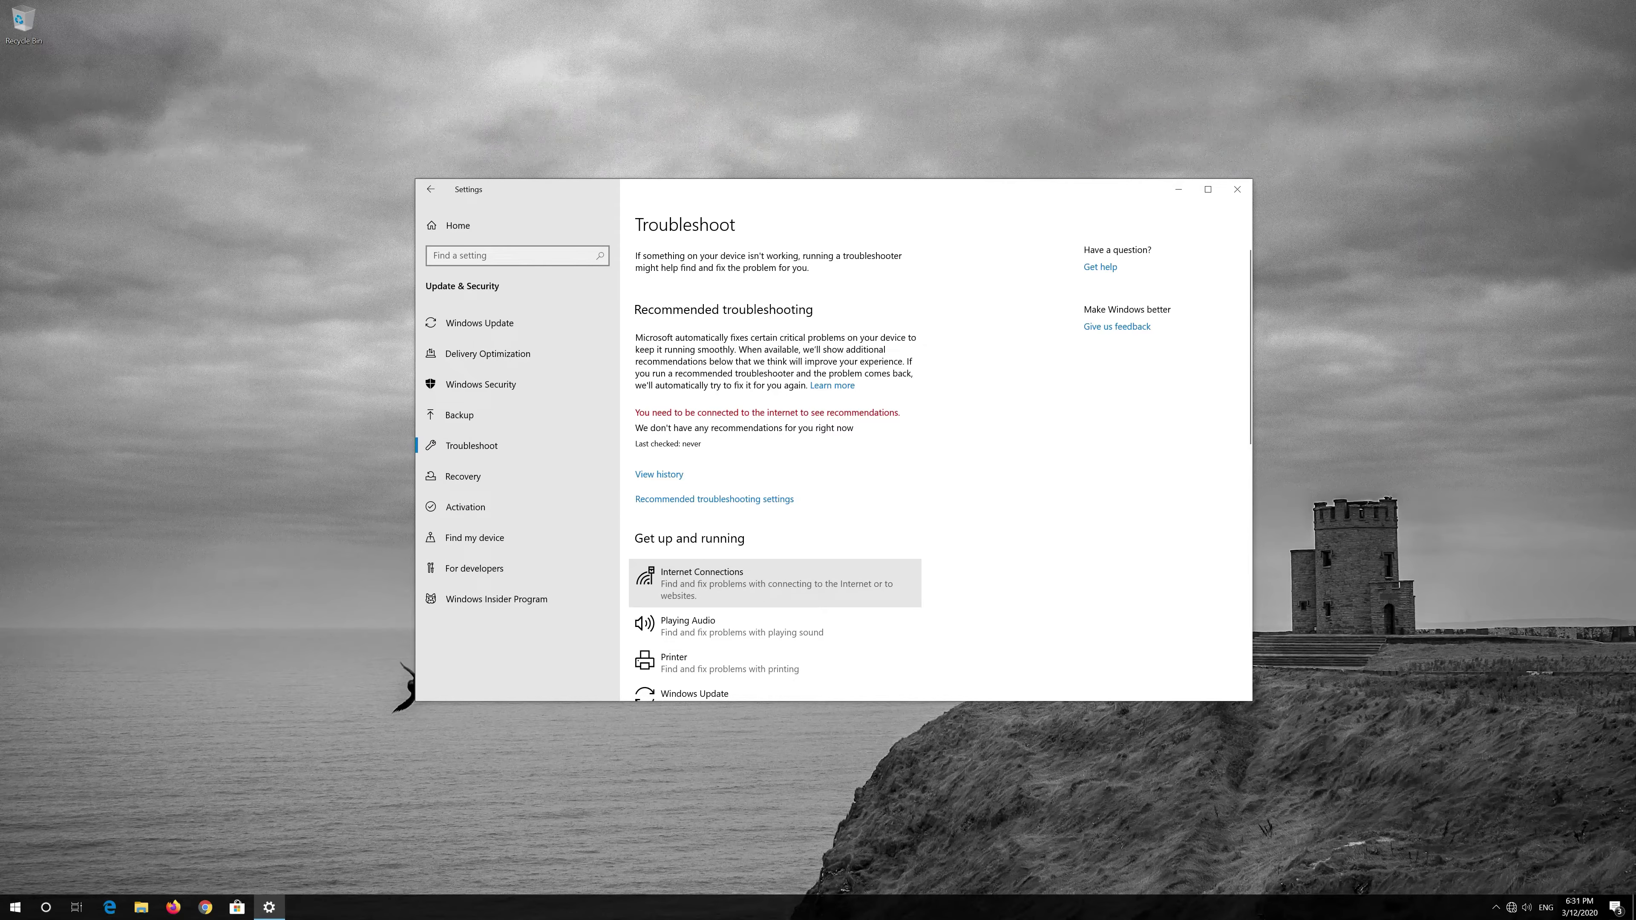
# Run the Internet Connections troubleshooter with the option to troubleshoot the connection to the Internet
pyautogui.click(770, 591)
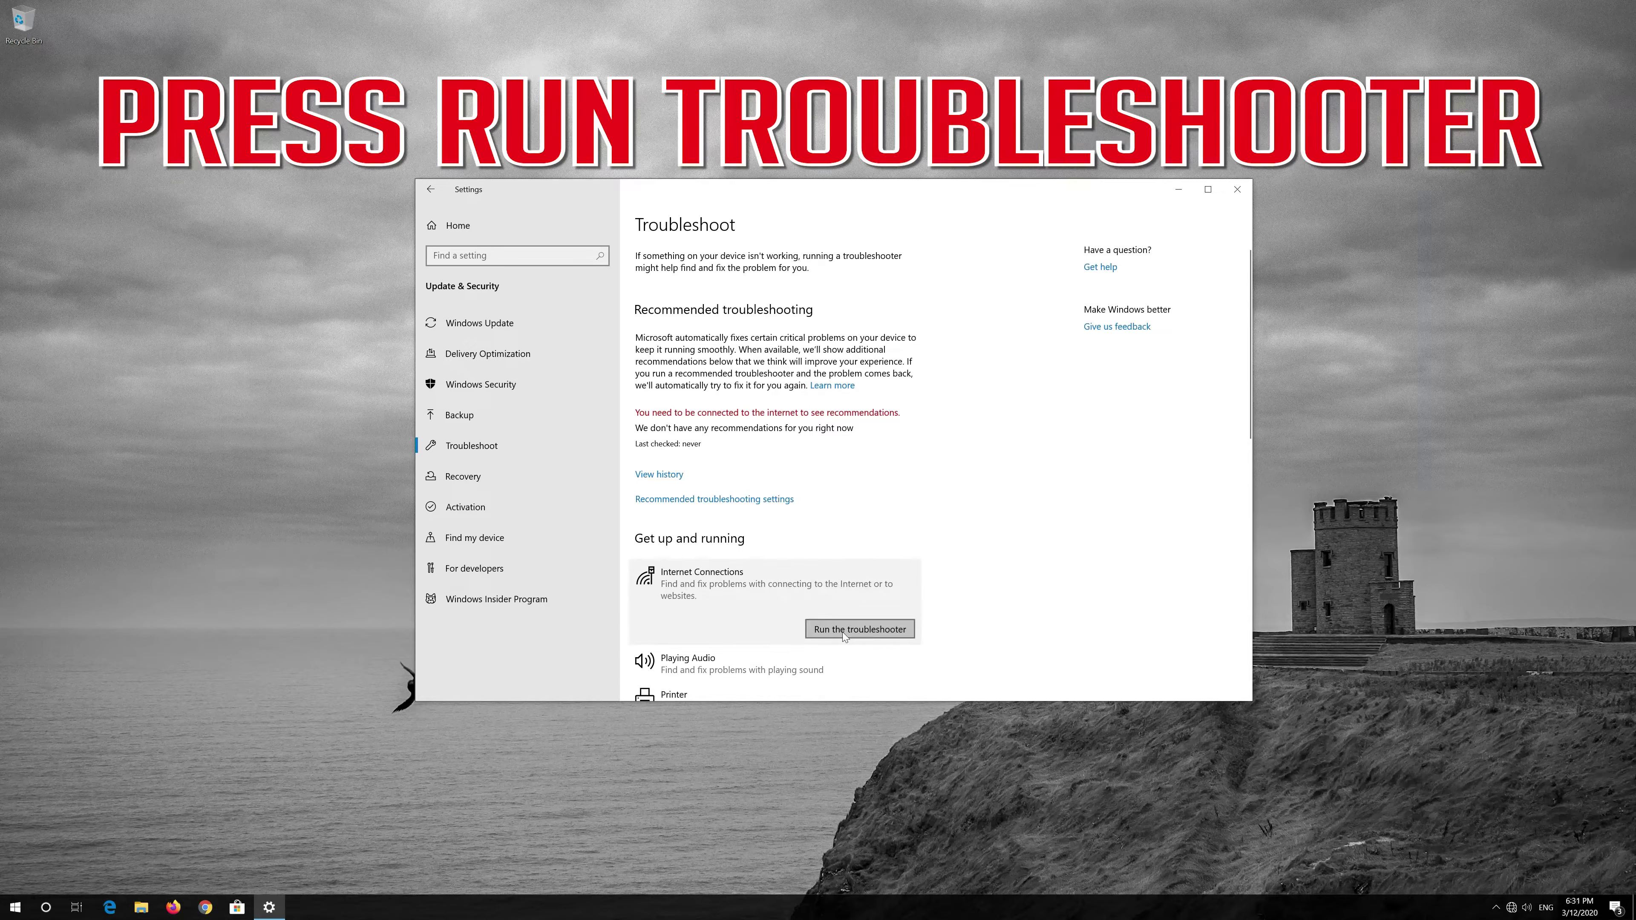
pyautogui.click(854, 622)
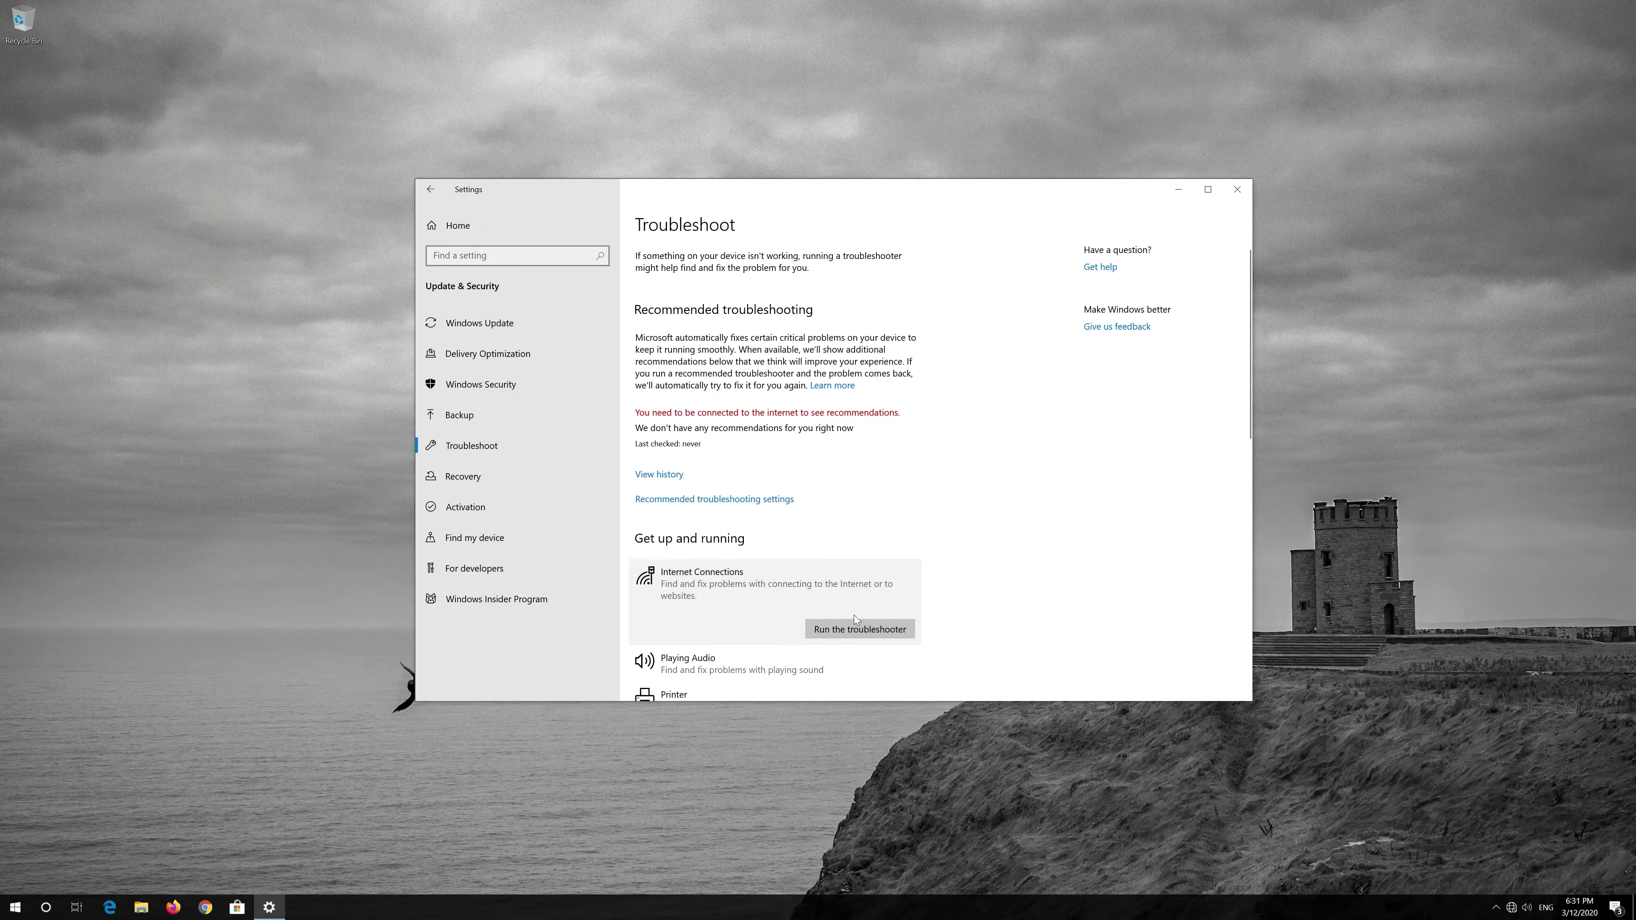
pyautogui.click(852, 628)
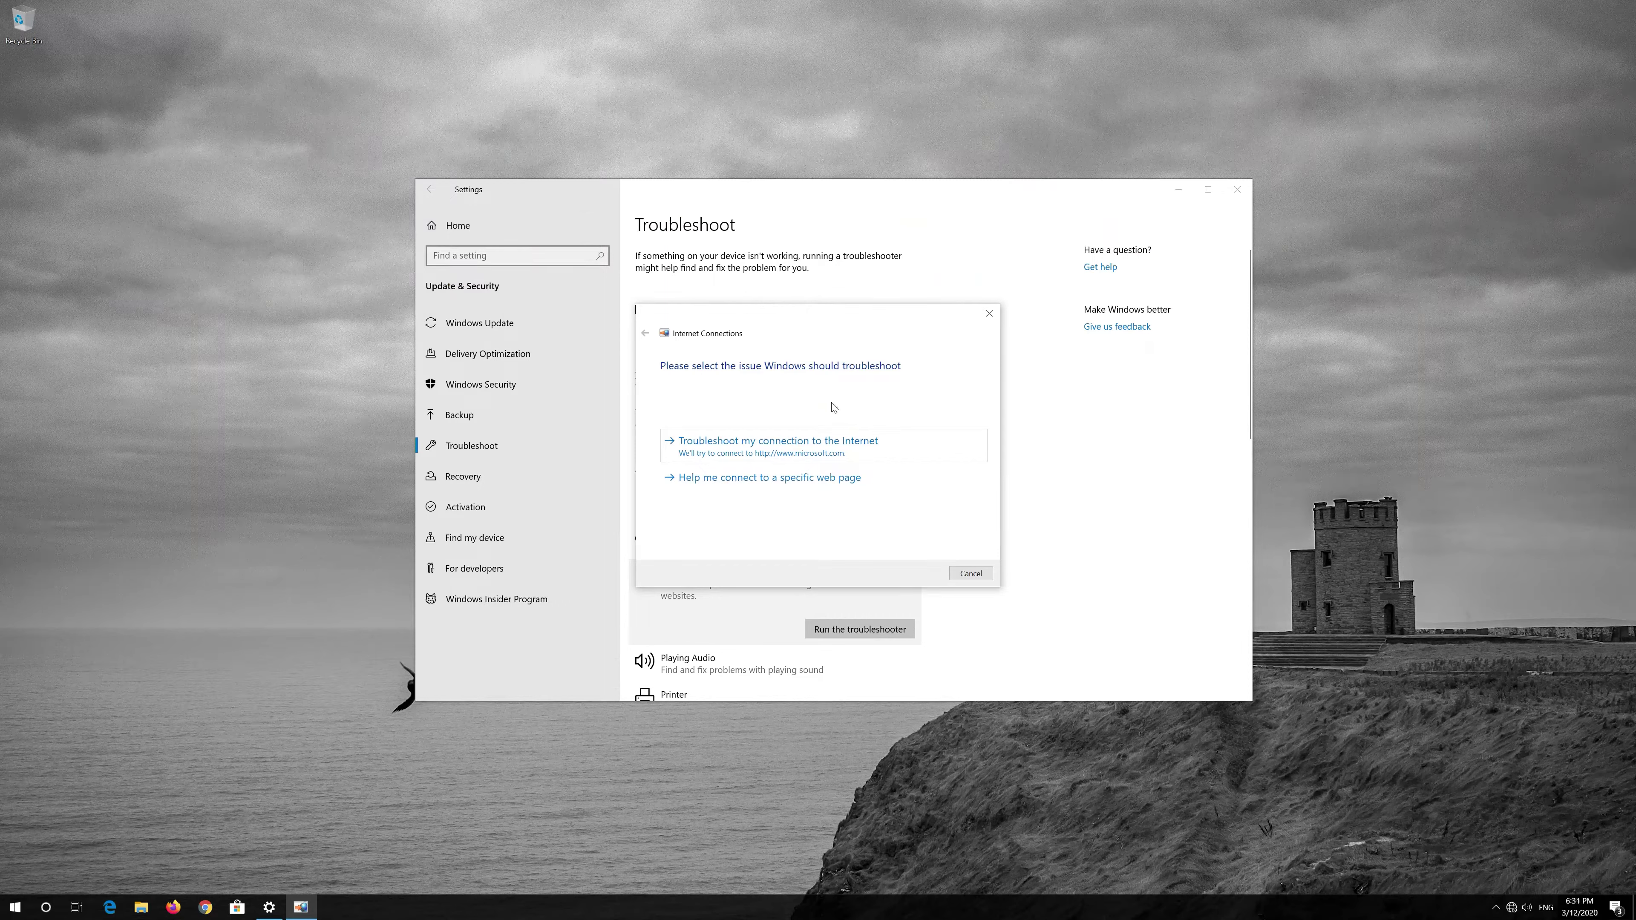
pyautogui.click(846, 449)
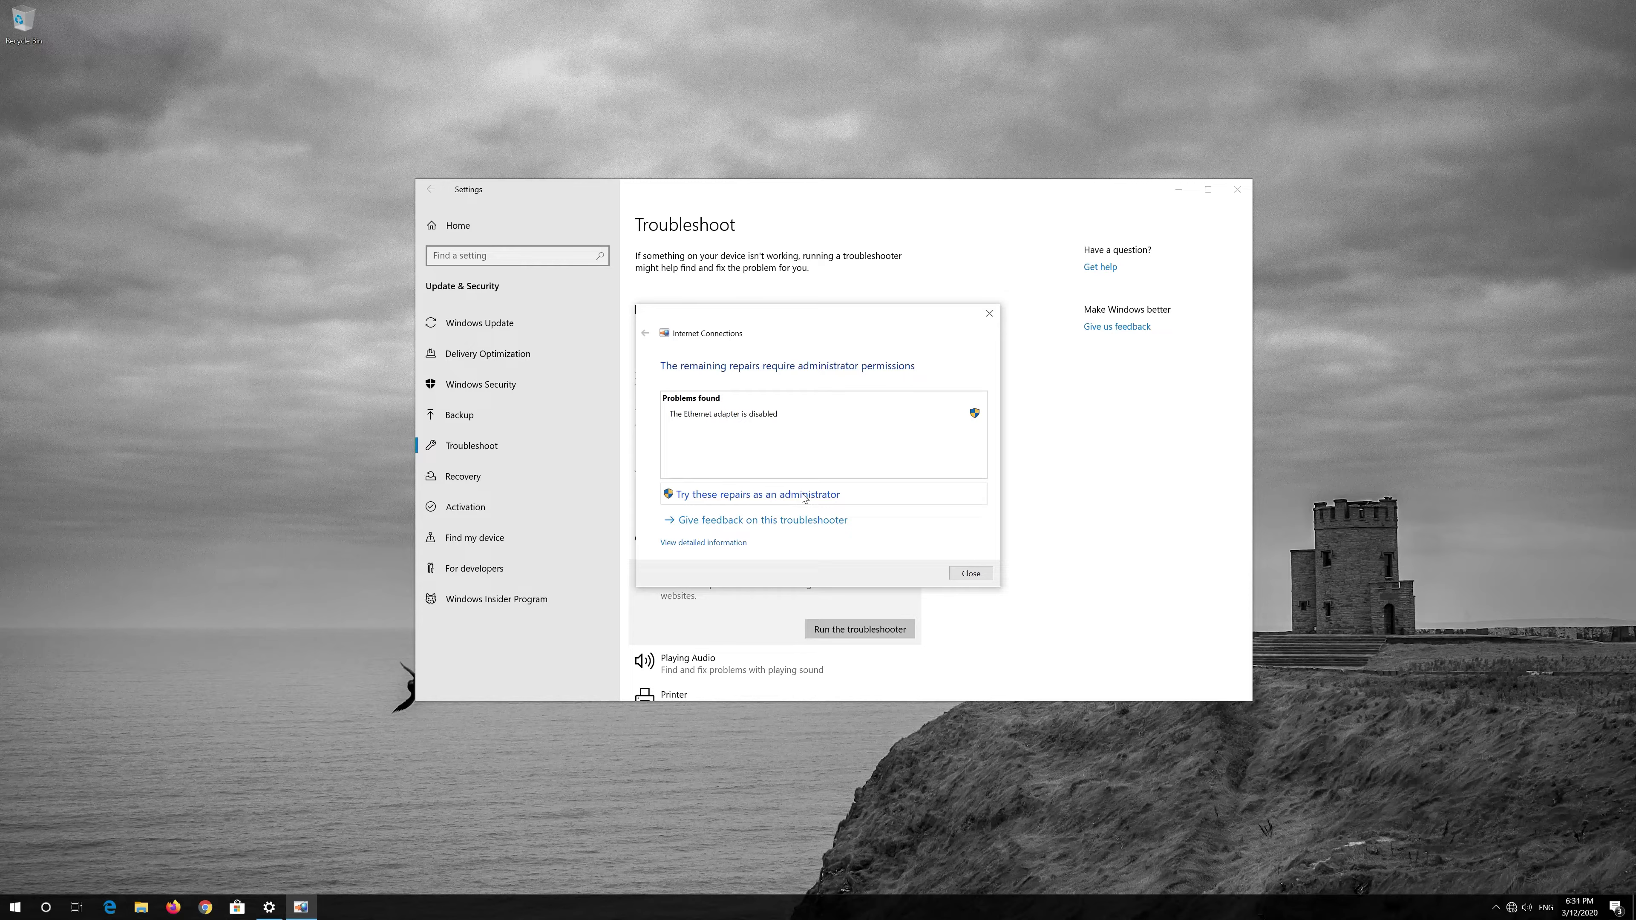
# Apply the Ethernet adapter repairs as an administrator, then close the troubleshooter and Settings
pyautogui.click(816, 494)
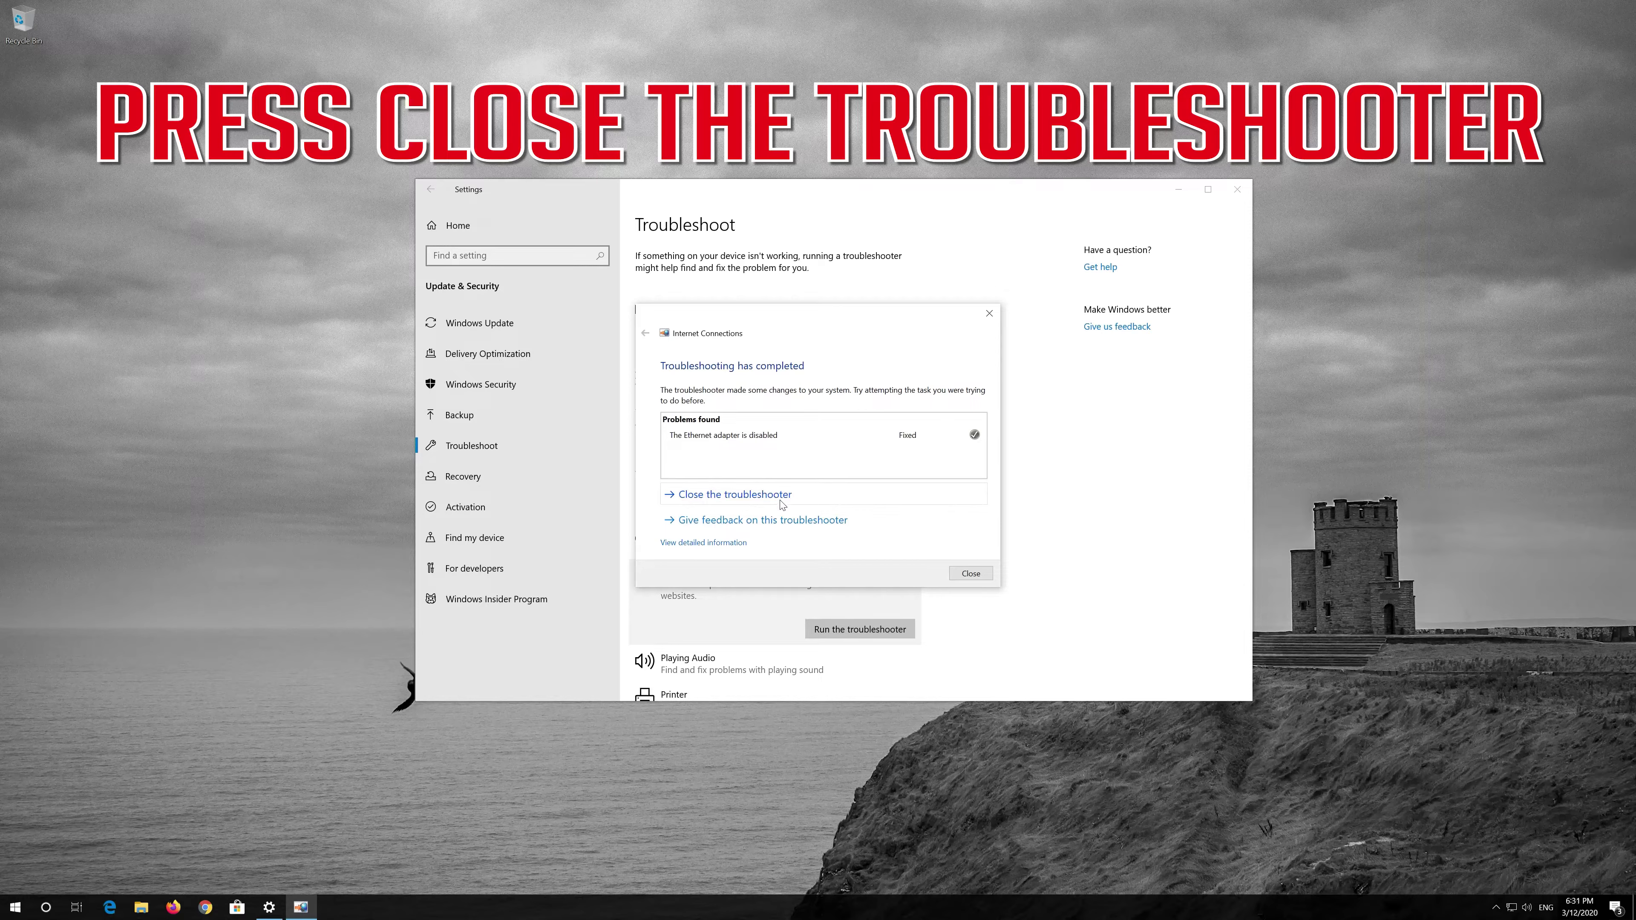
pyautogui.click(817, 499)
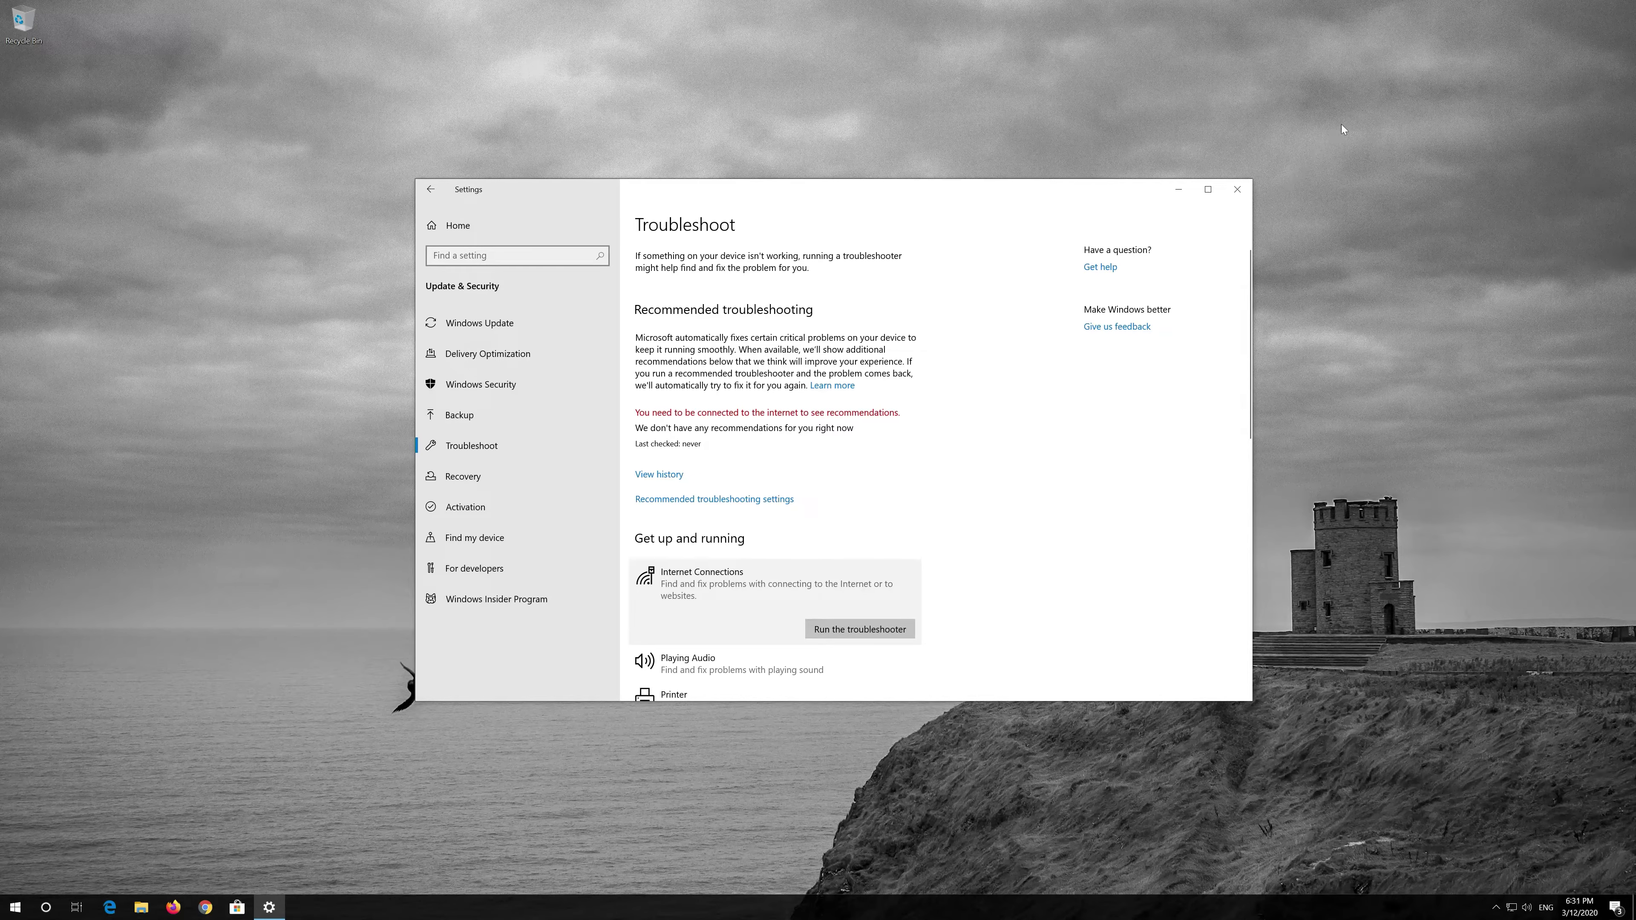
pyautogui.click(1233, 191)
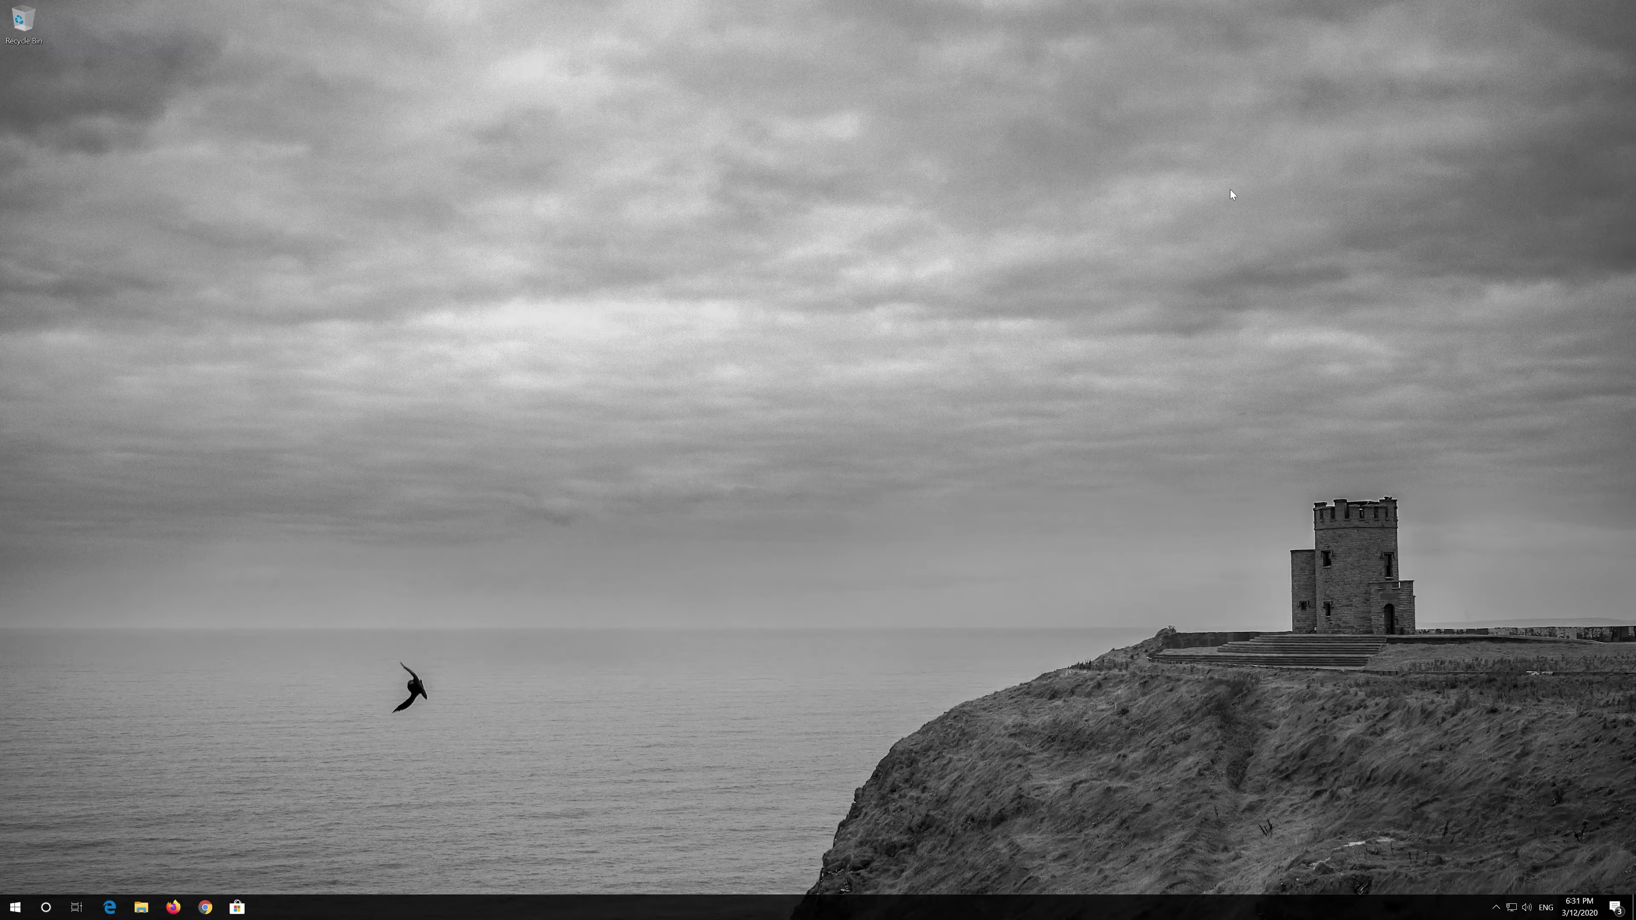